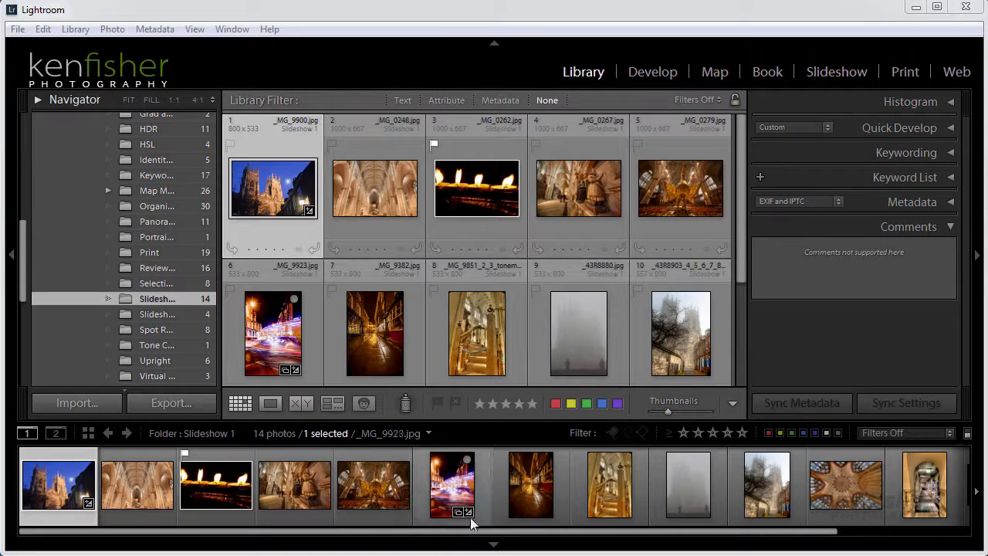
Step: Compare the photos in the Slideshow 1 and Slideshow 2 folders, finishing with Slideshow 1 open
left_click(172, 314)
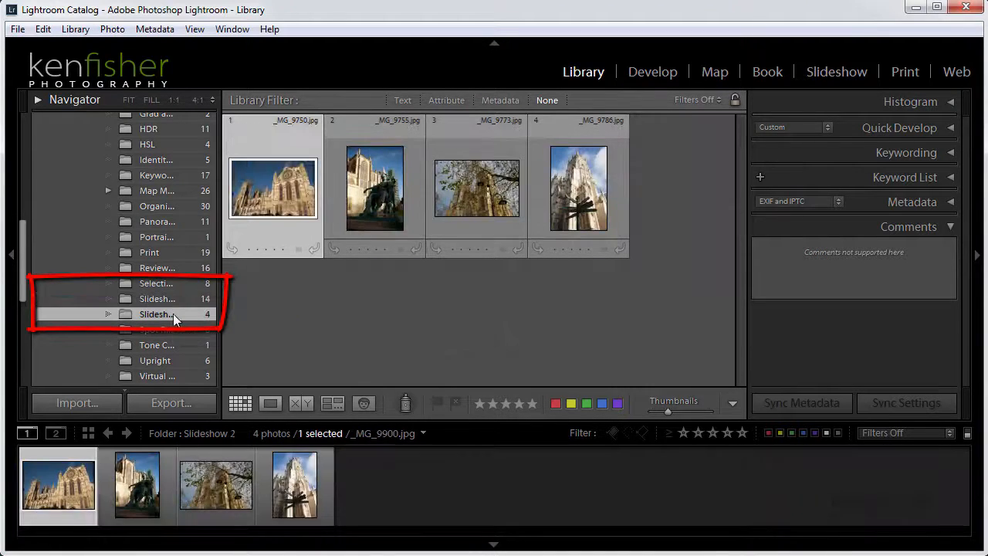
left_click(178, 300)
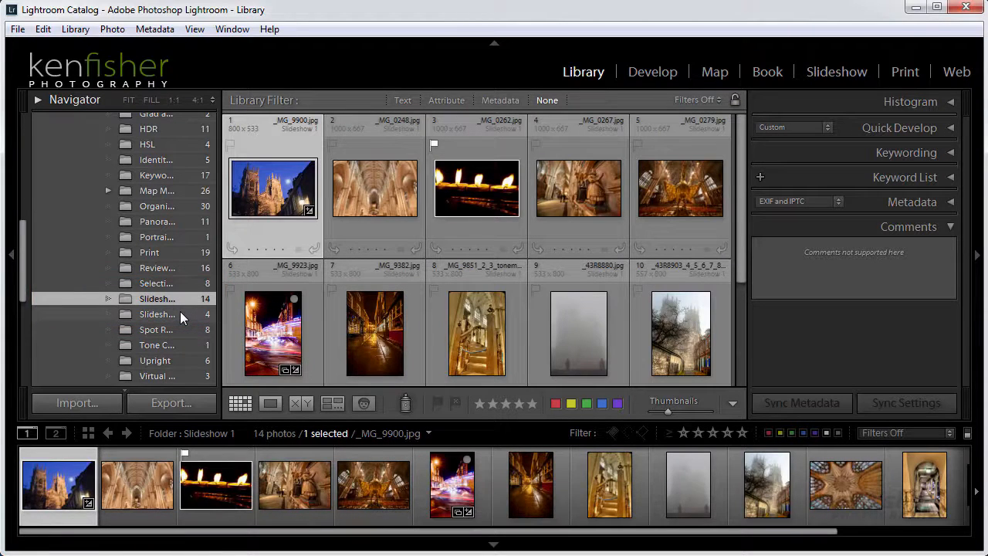
left_click(180, 314)
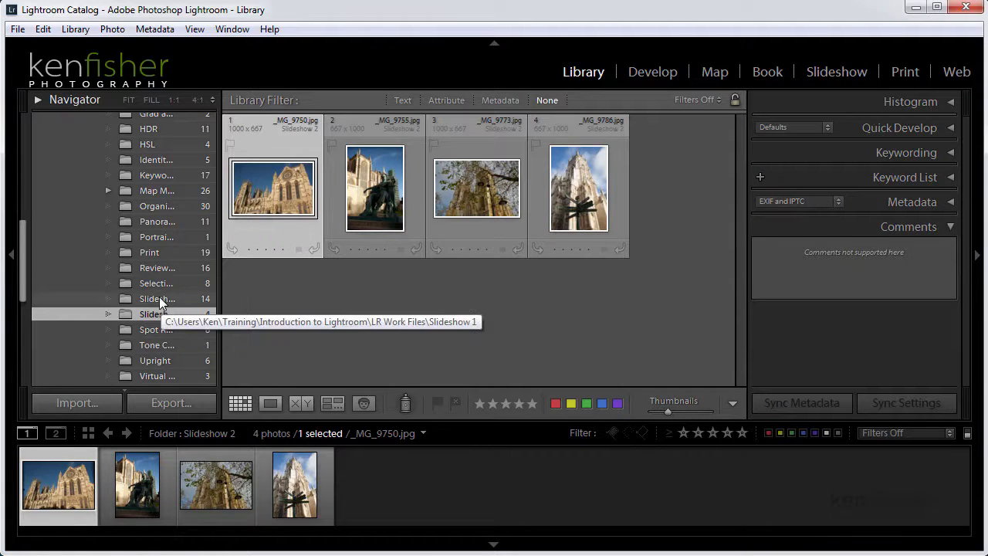
left_click(159, 298)
left_click(161, 311)
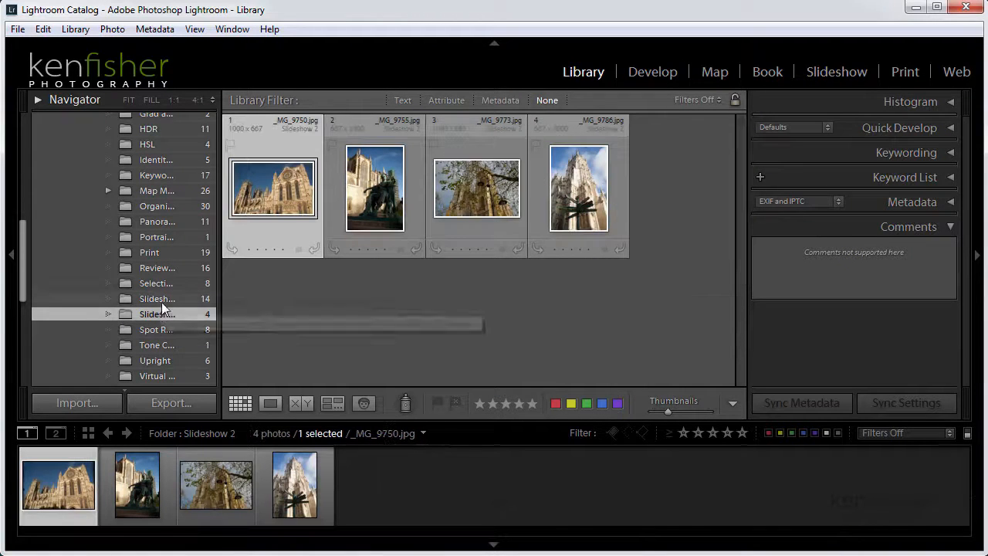
left_click(162, 302)
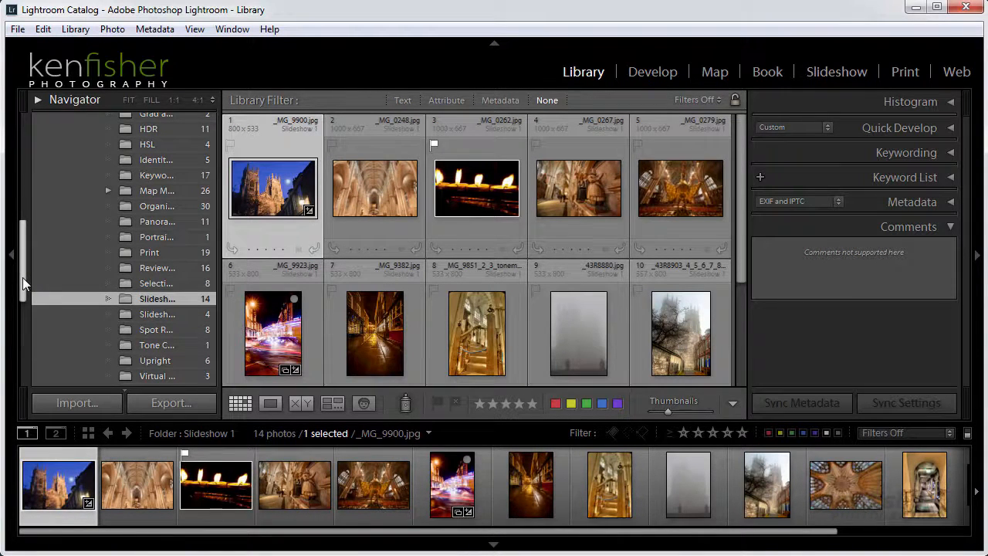
Step: Create a collection named York that includes the selected photo, without new virtual copies
left_click_drag(22, 279, 23, 317)
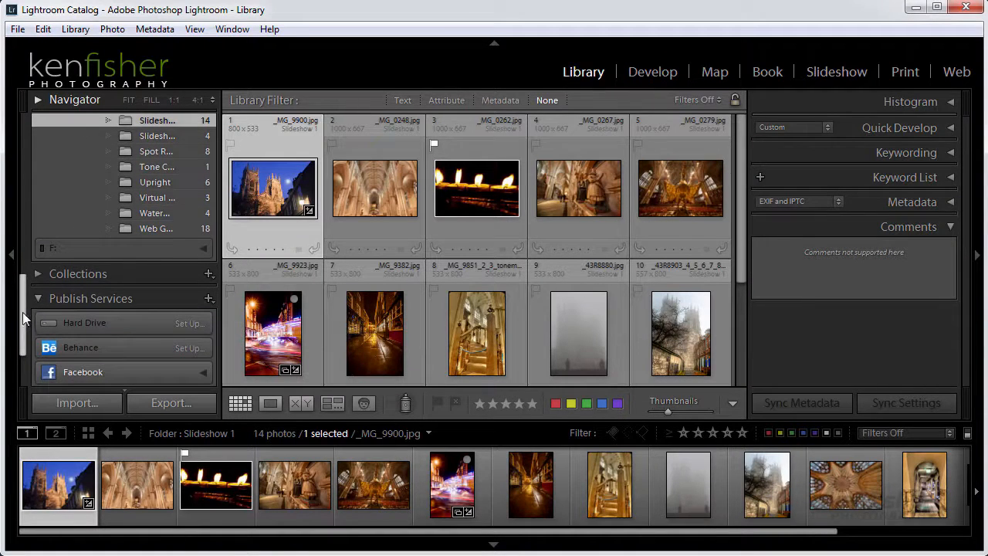
left_click(208, 274)
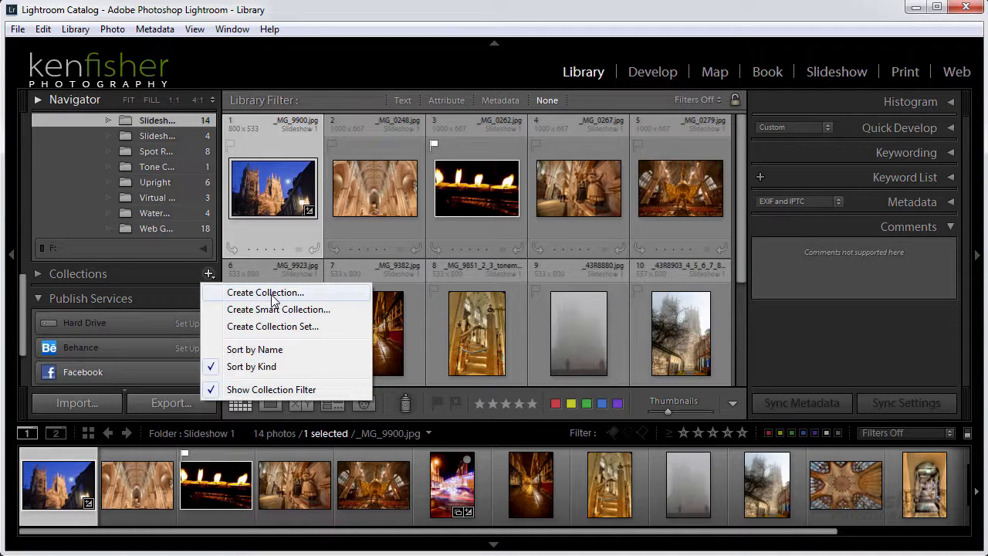
left_click(265, 292)
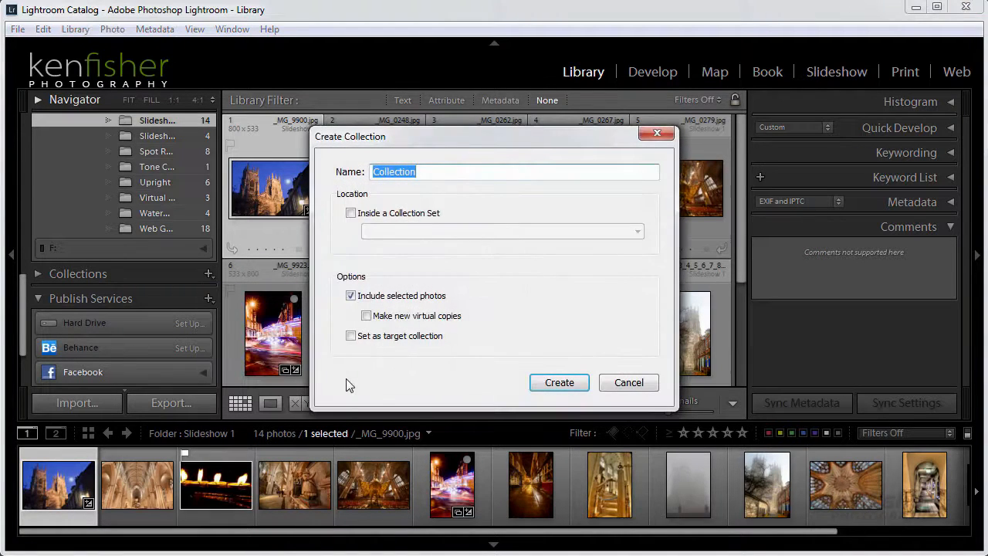
type("Tork")
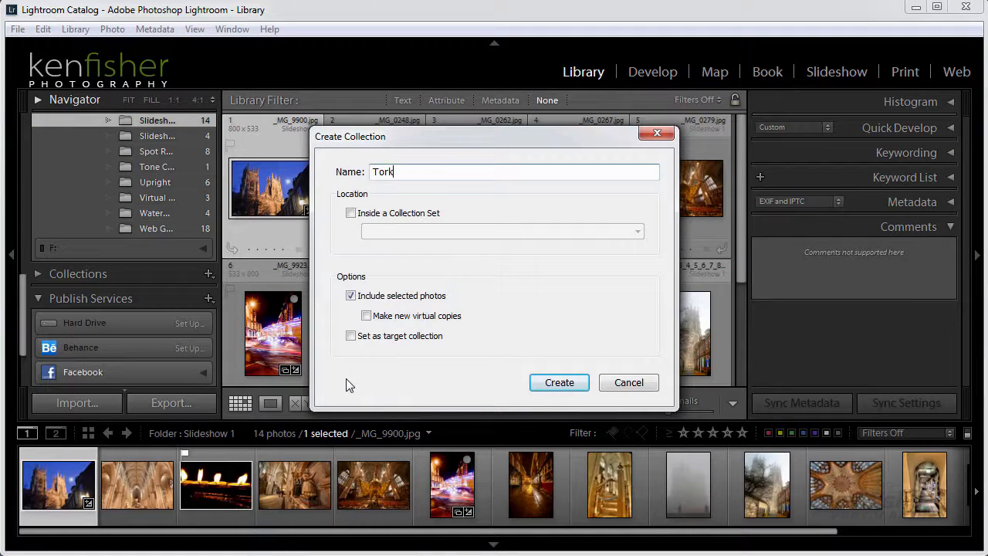
key("BackSpace")
key("BackSpace")
key("BackSpace")
key("BackSpace")
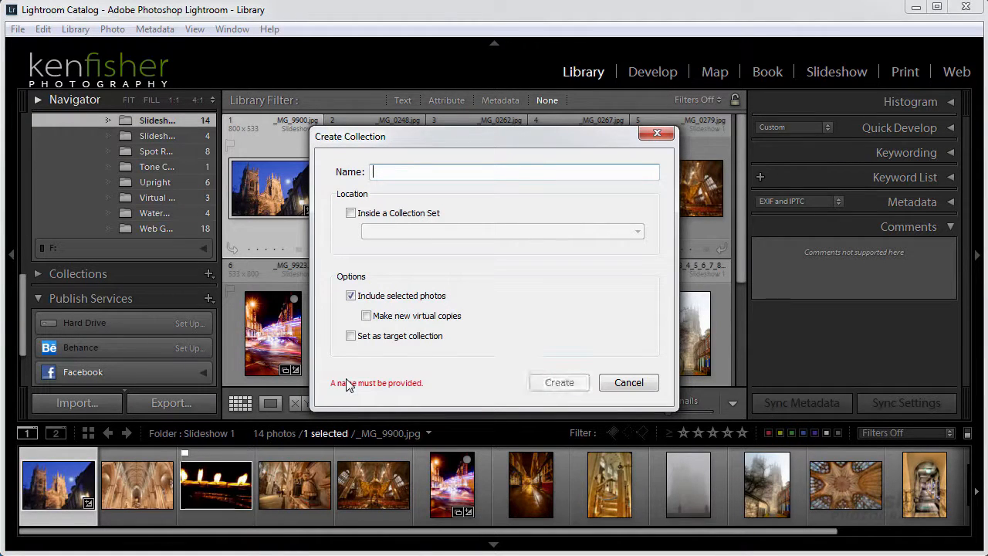
type("York")
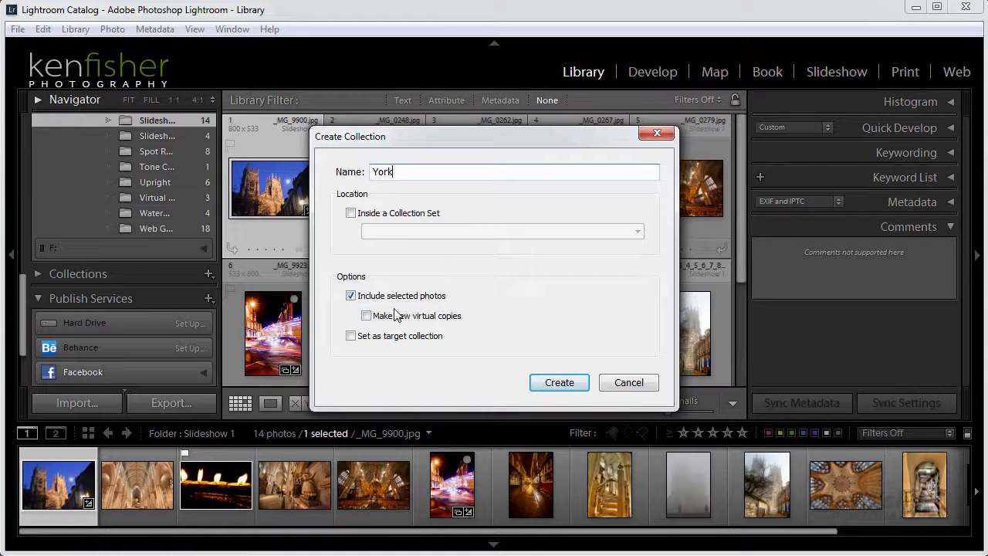
left_click(559, 383)
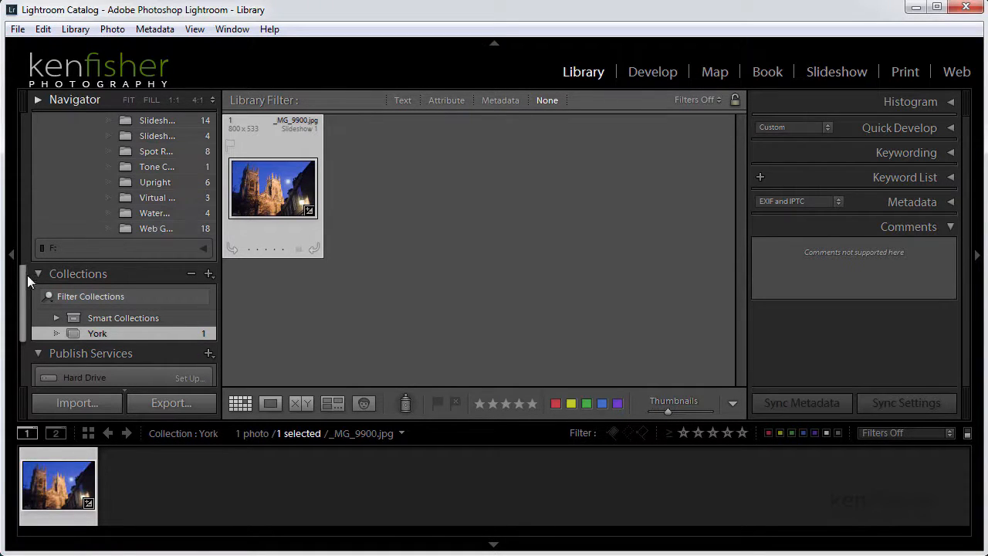
Step: Add all photos from the Slideshow 1 folder to the York collection
left_click_drag(22, 305, 23, 256)
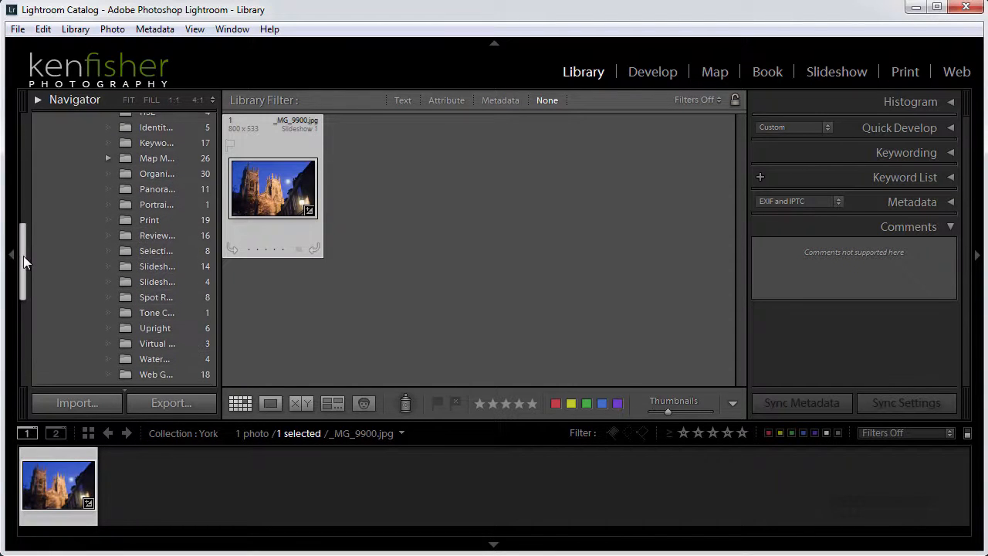
left_click(171, 268)
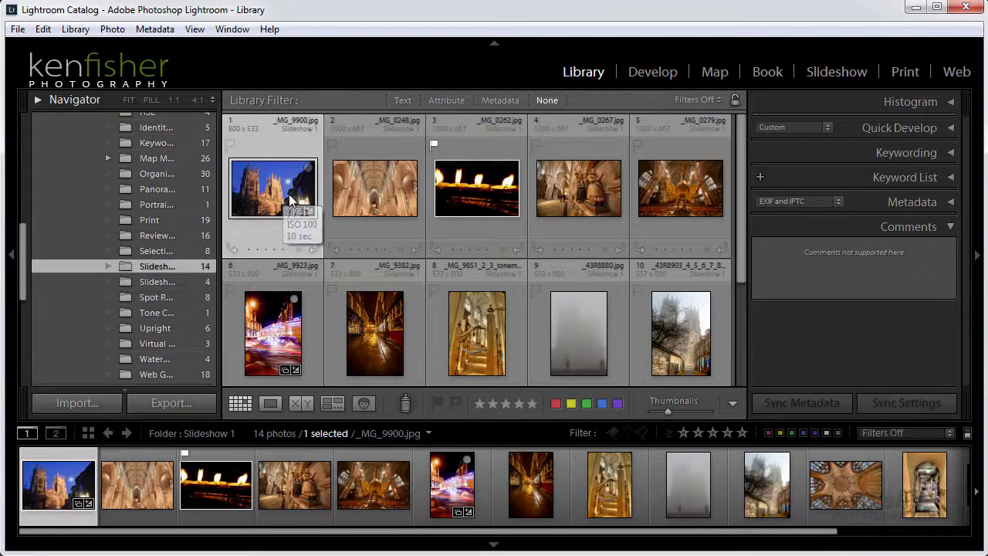
key("ctrl+a")
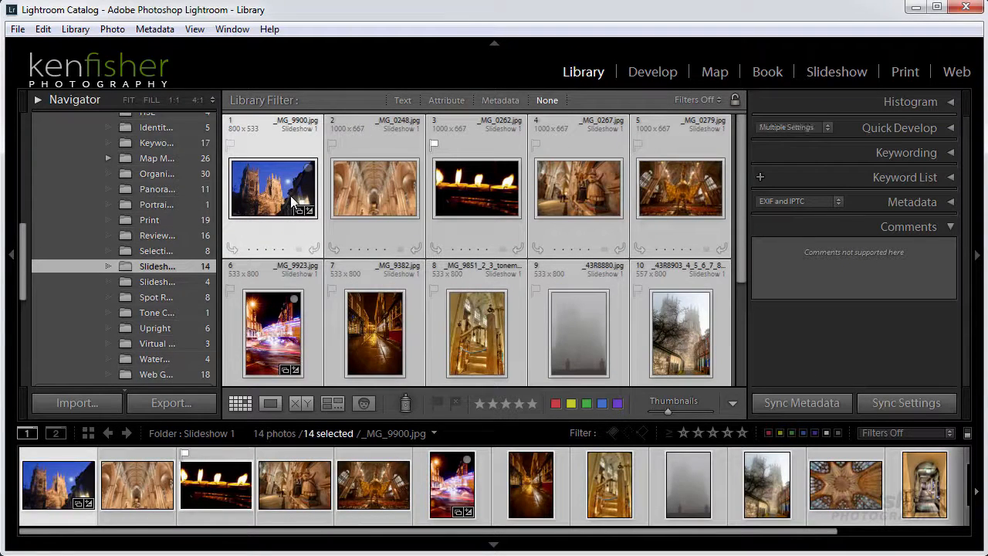
left_click_drag(24, 259, 24, 302)
left_click_drag(275, 195, 155, 334)
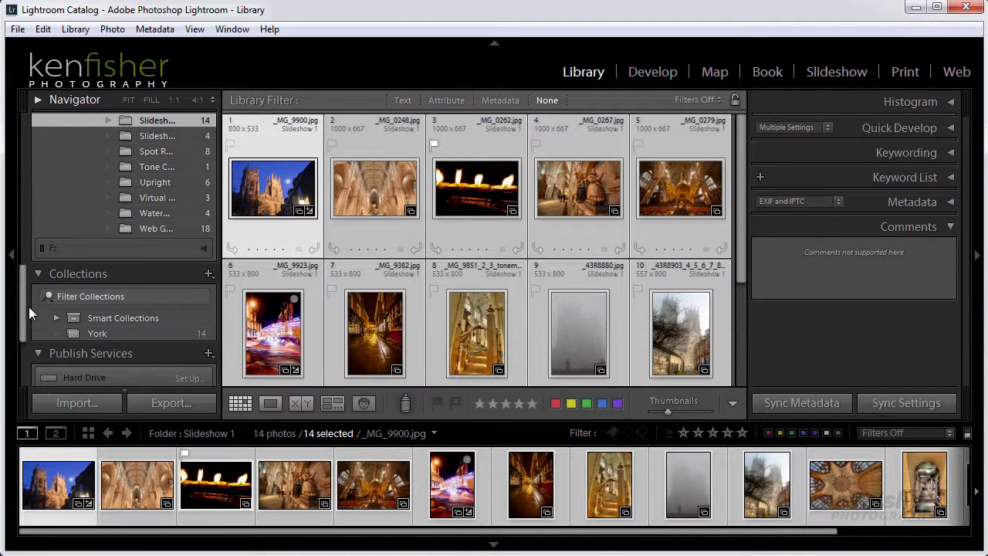
Step: Add all photos from the Slideshow 2 folder to the York collection
left_click_drag(24, 312, 26, 275)
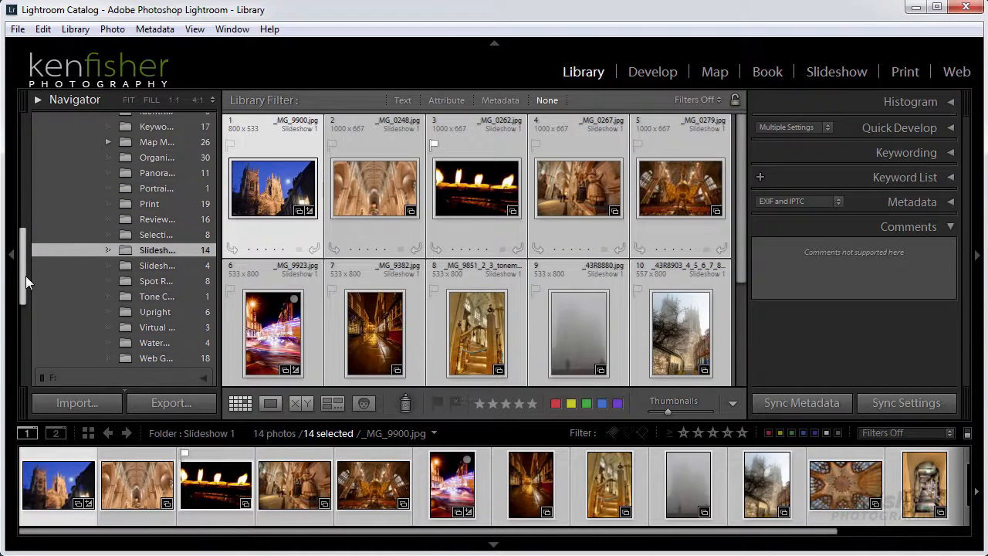
left_click(159, 266)
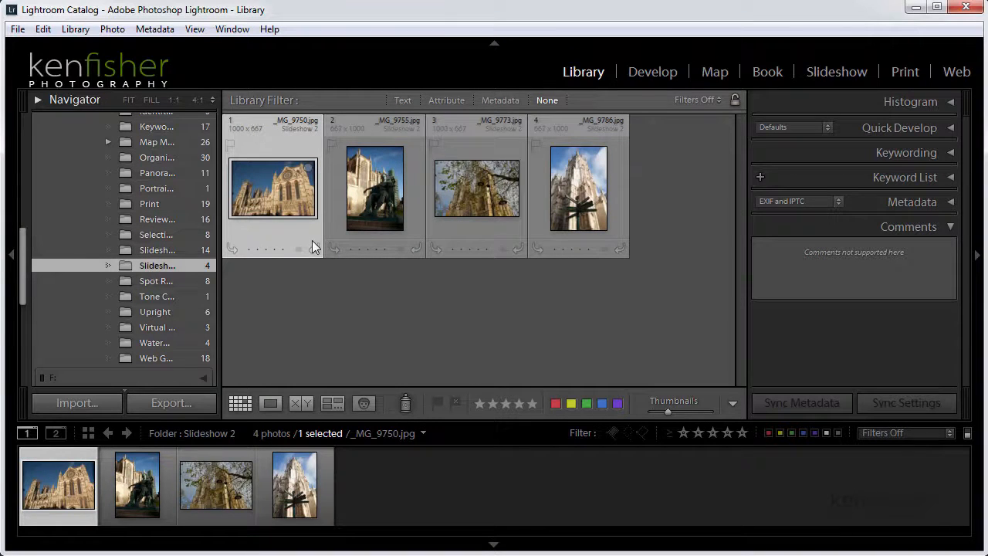
key("ctrl+a")
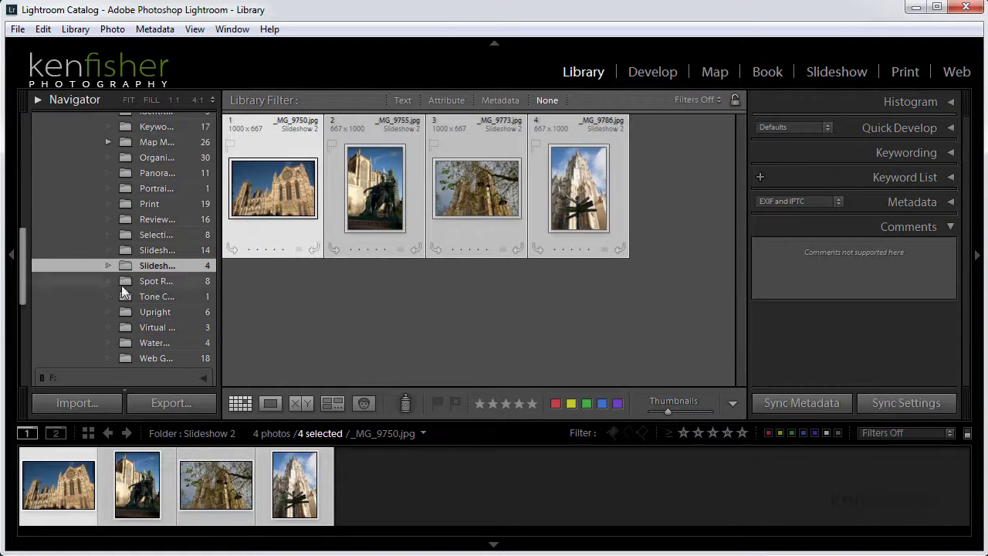
left_click_drag(22, 267, 23, 304)
left_click_drag(257, 197, 141, 337)
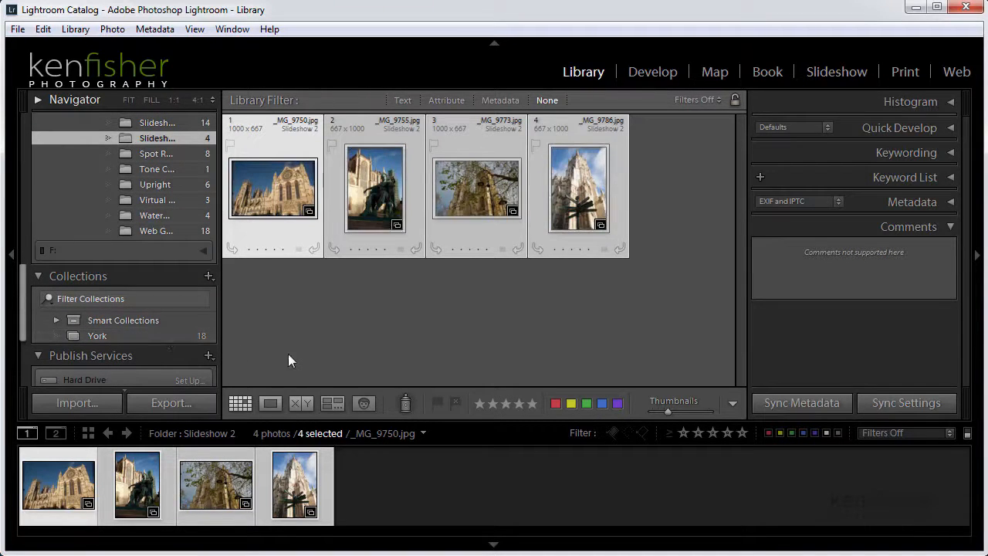
Step: Open the York collection in the Slideshow module and select all of its photos
left_click(141, 335)
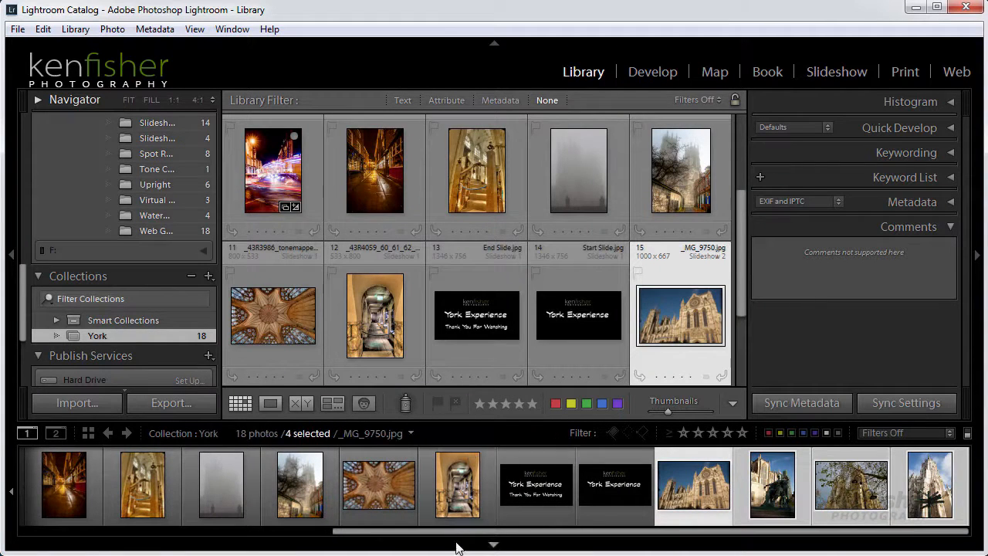
left_click_drag(507, 536, 139, 528)
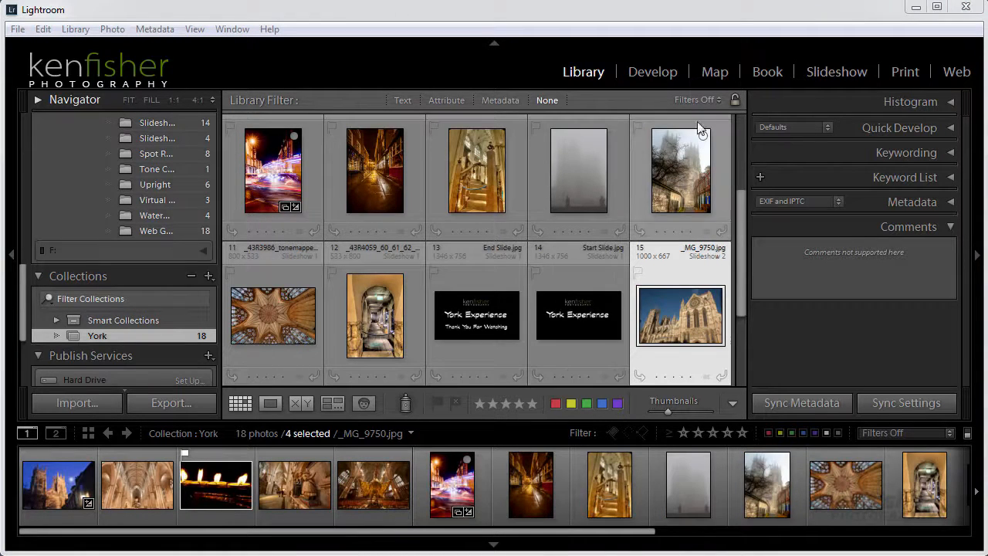
left_click(836, 71)
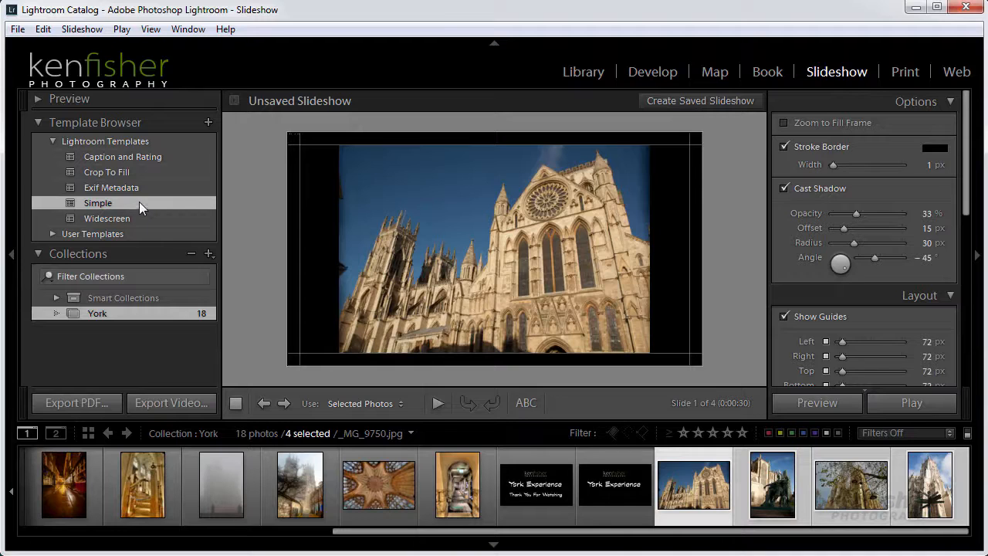
key("ctrl+a")
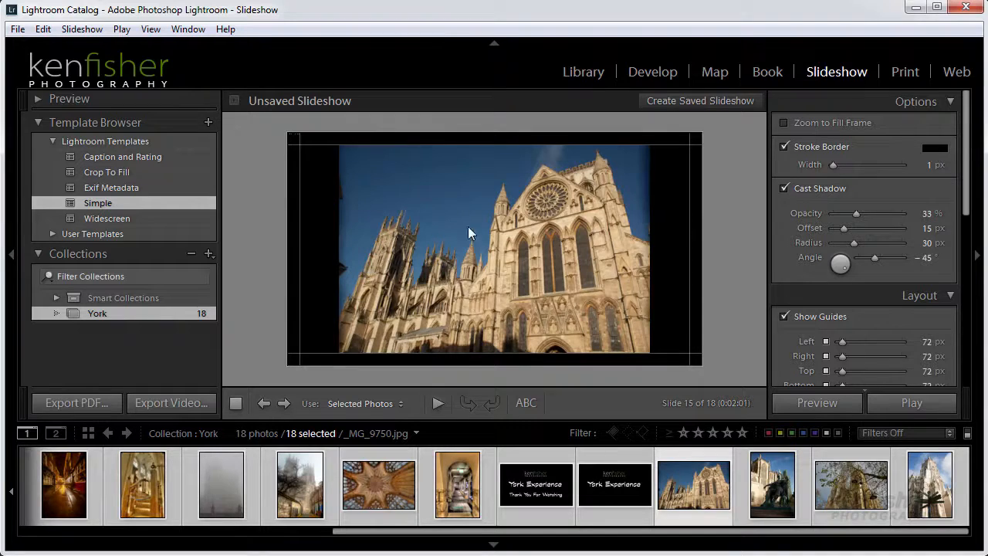
Step: Create a saved slideshow named Tork inside the York collection
left_click(688, 100)
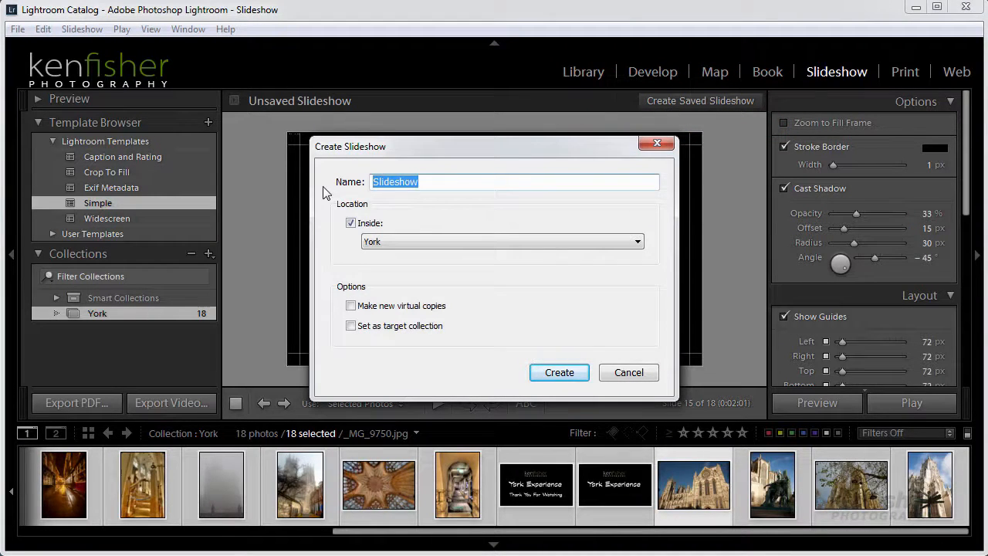
type("Tork")
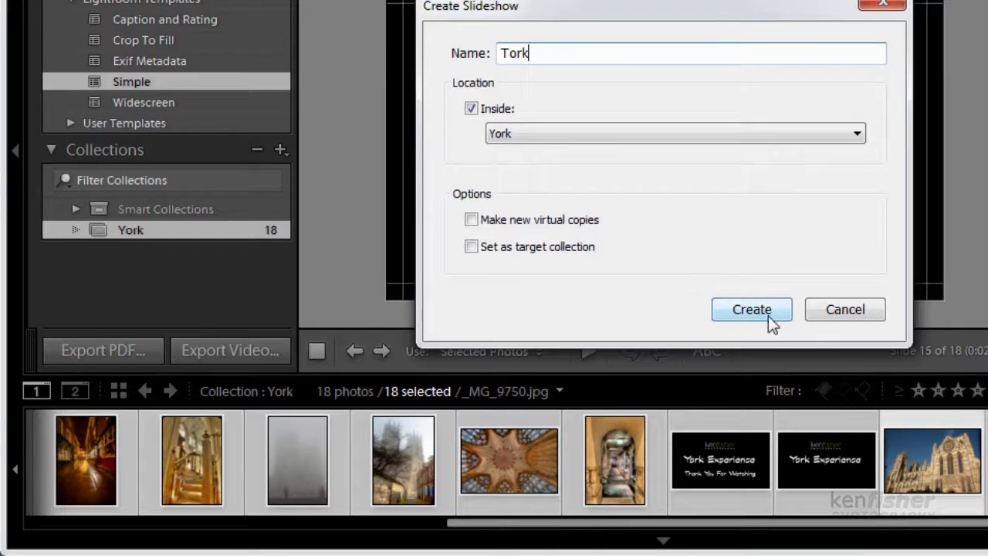
left_click(749, 309)
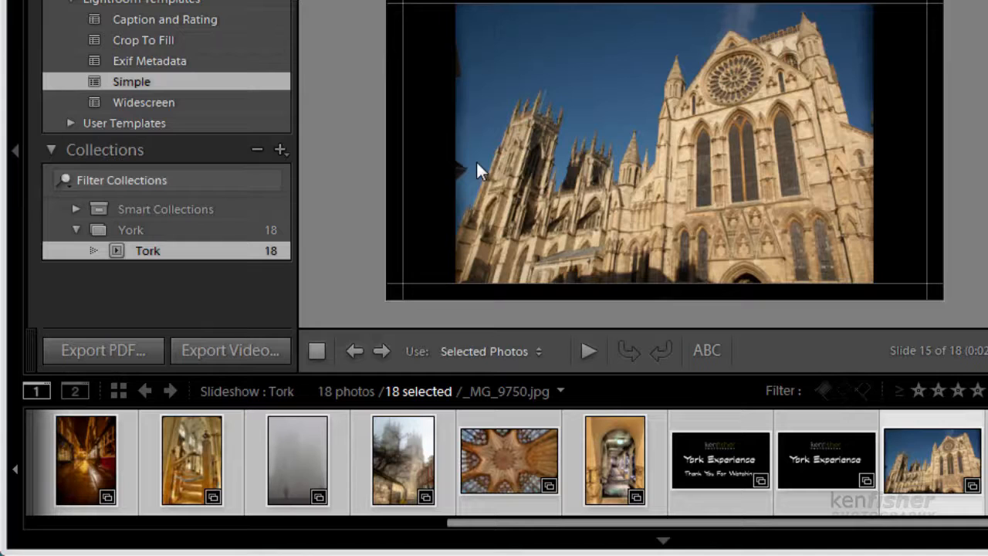
Step: Rename the saved slideshow inside the York collection to York
right_click(146, 249)
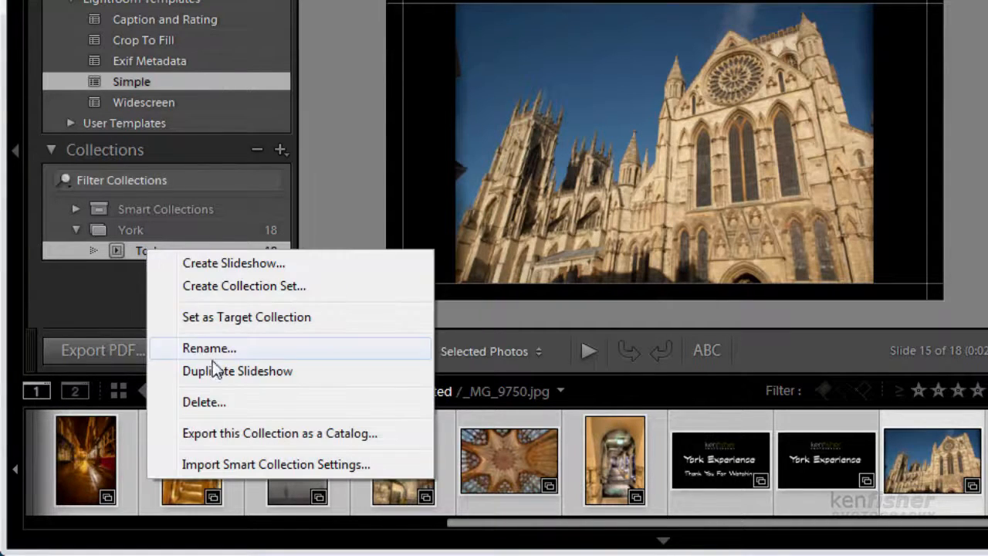
left_click(209, 348)
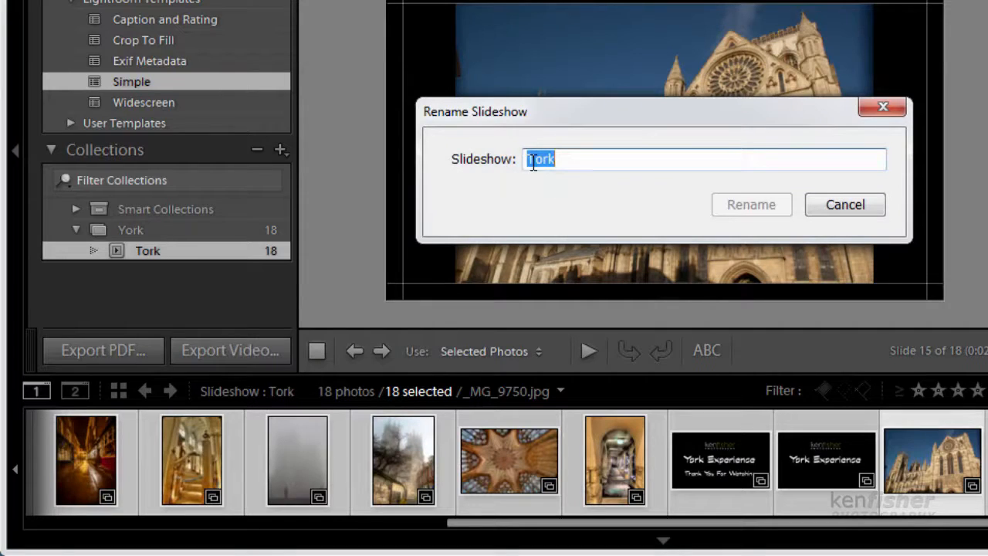
left_click(550, 159)
key("BackSpace")
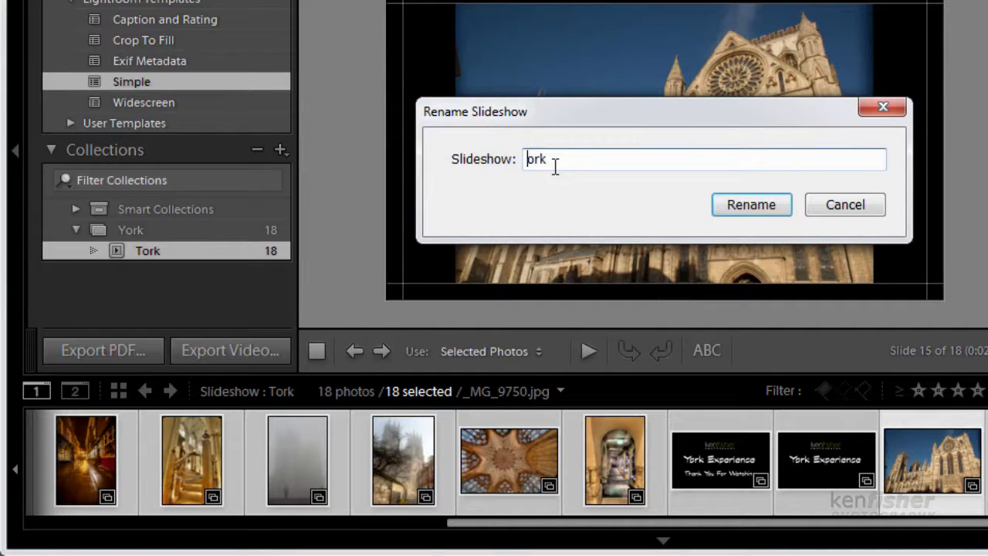
type("Y")
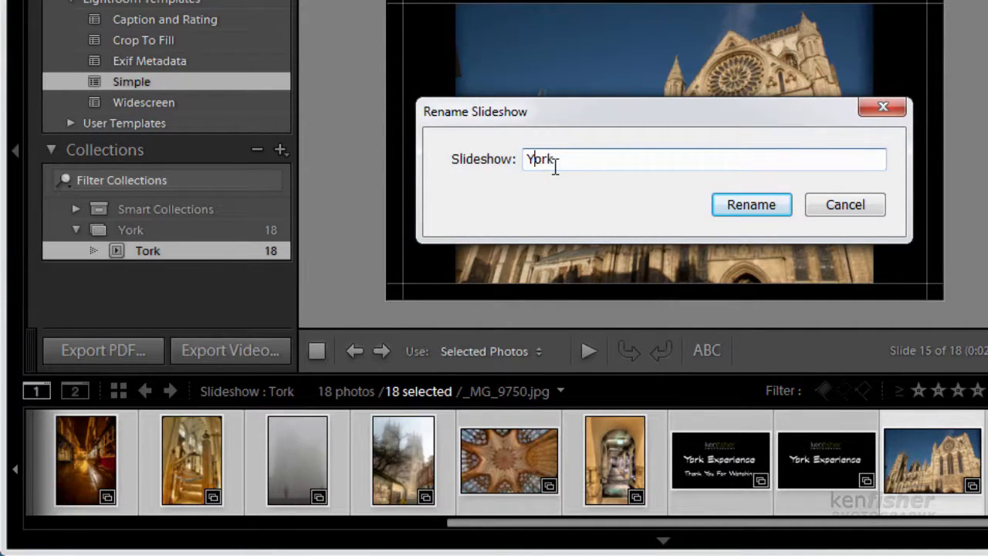
left_click(753, 207)
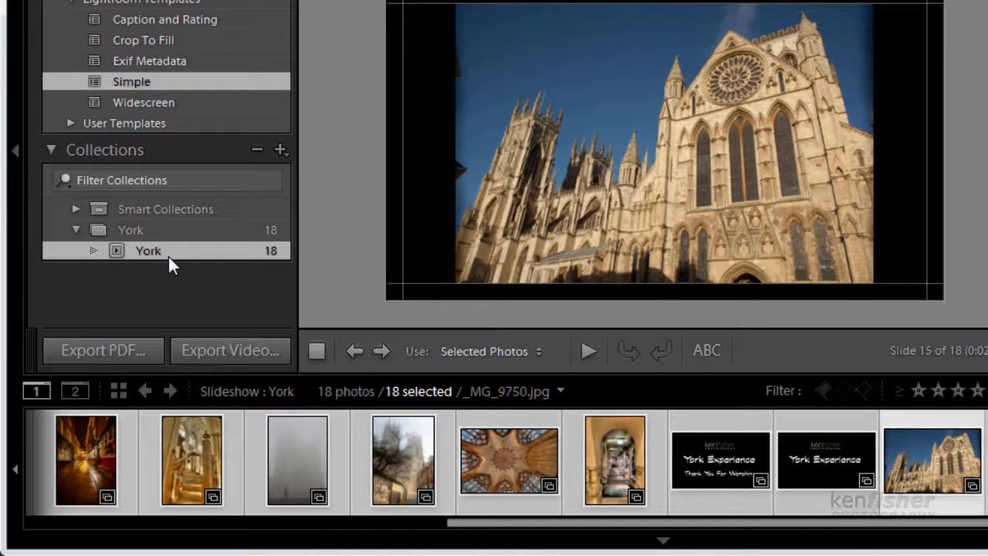
Step: Clear the photo selection and select only the slideshow's first photo, _MG_9900.jpg
key("ctrl+d")
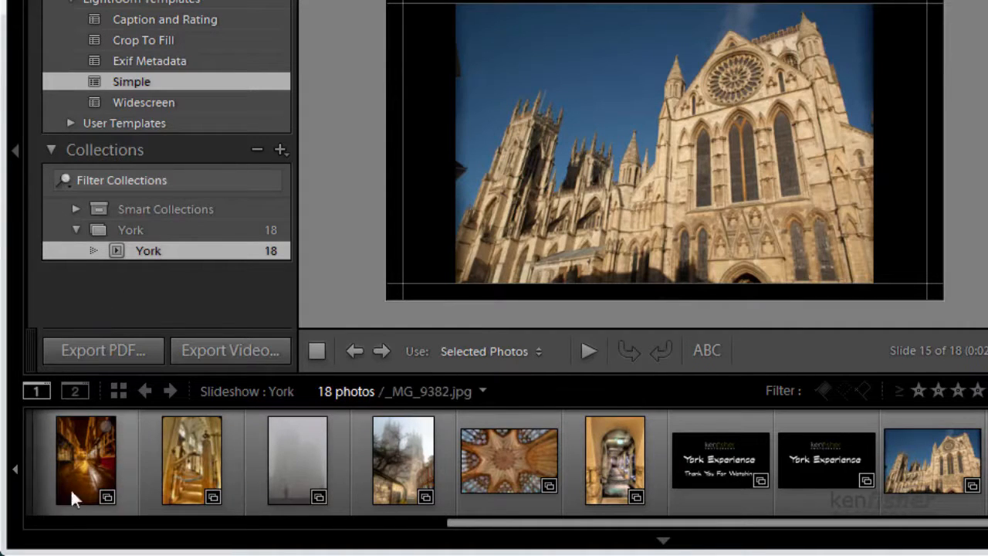
left_click(77, 460)
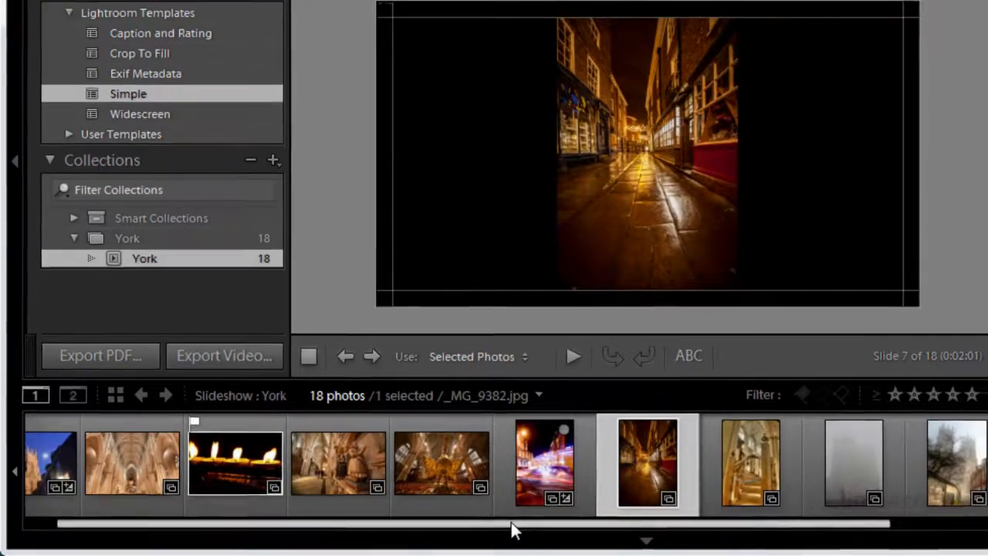
left_click_drag(511, 522, 315, 527)
left_click(54, 477)
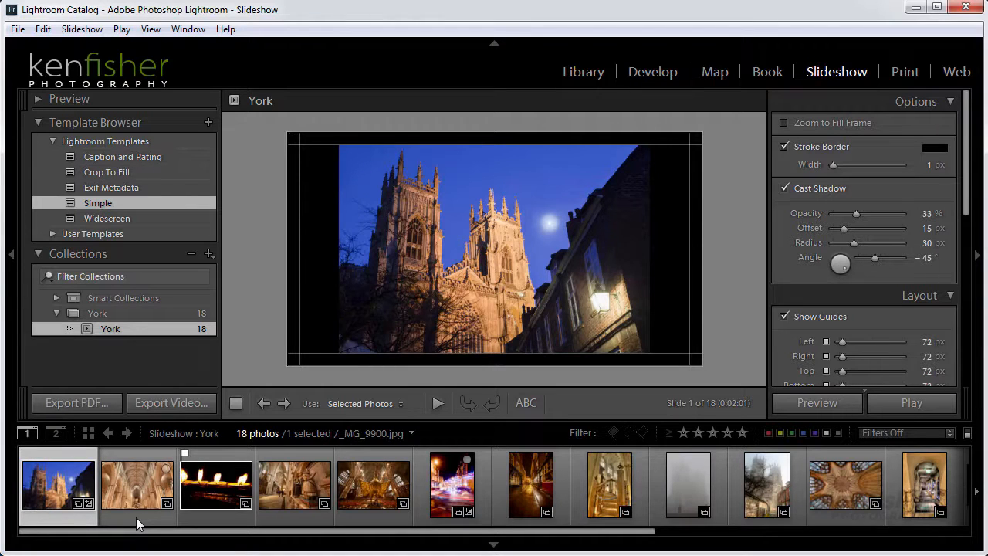
Step: Move back and forth through the slideshow's opening photos to review how each one looks as a slide
key("Right")
key("Right")
key("Right")
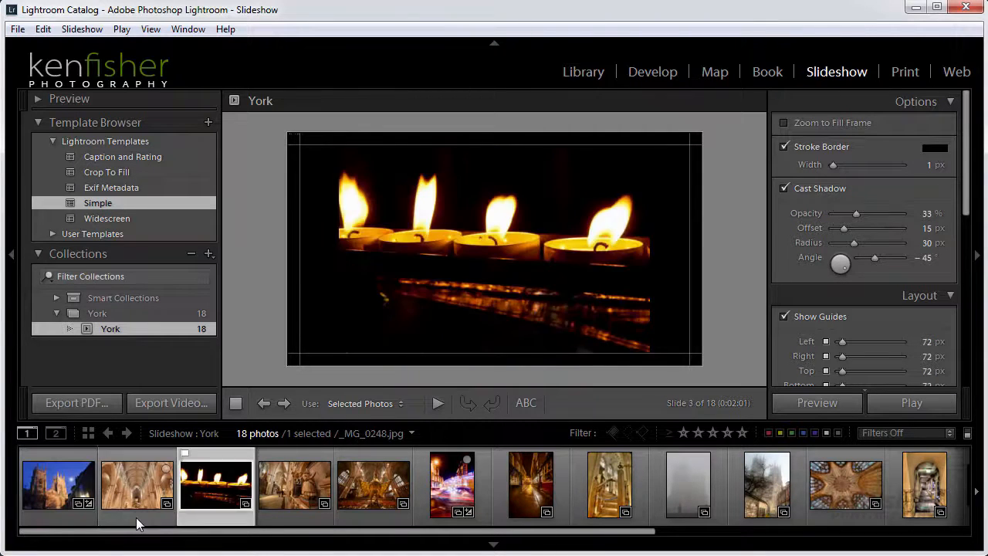
key("Left")
key("Left")
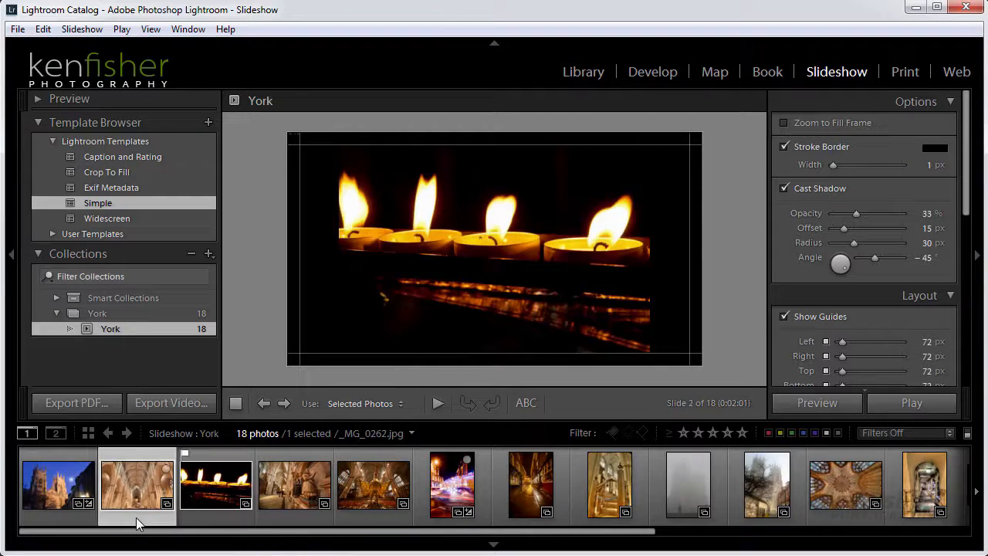
key("Left")
key("Right")
key("Right")
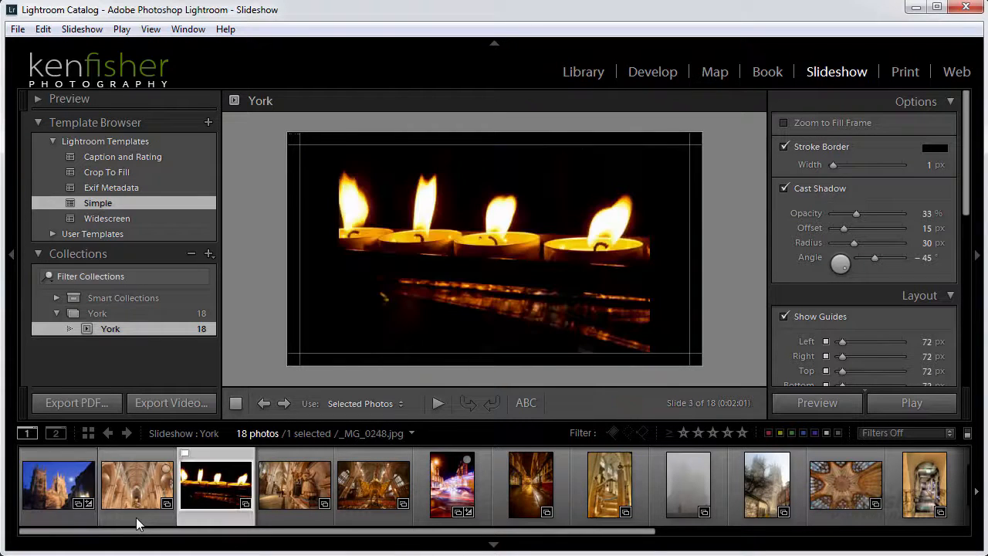
key("Right")
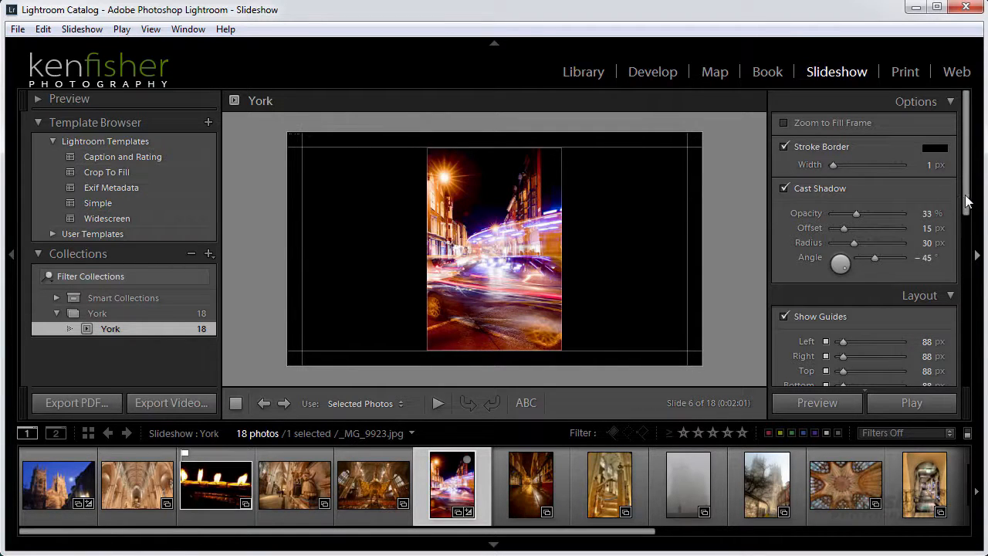
Step: Hide the layout guides on the slide and show them again
left_click_drag(964, 205, 974, 253)
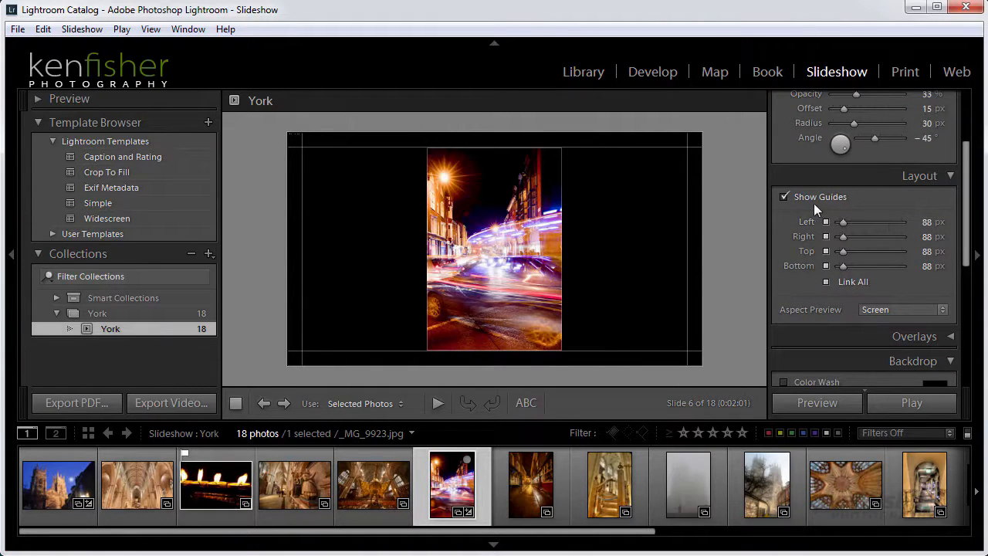
left_click(784, 197)
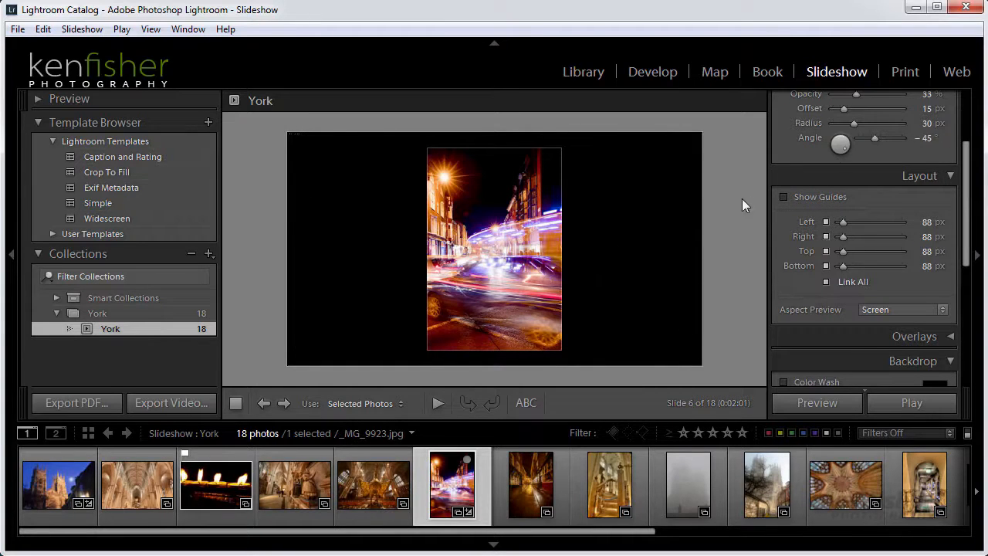
left_click(782, 196)
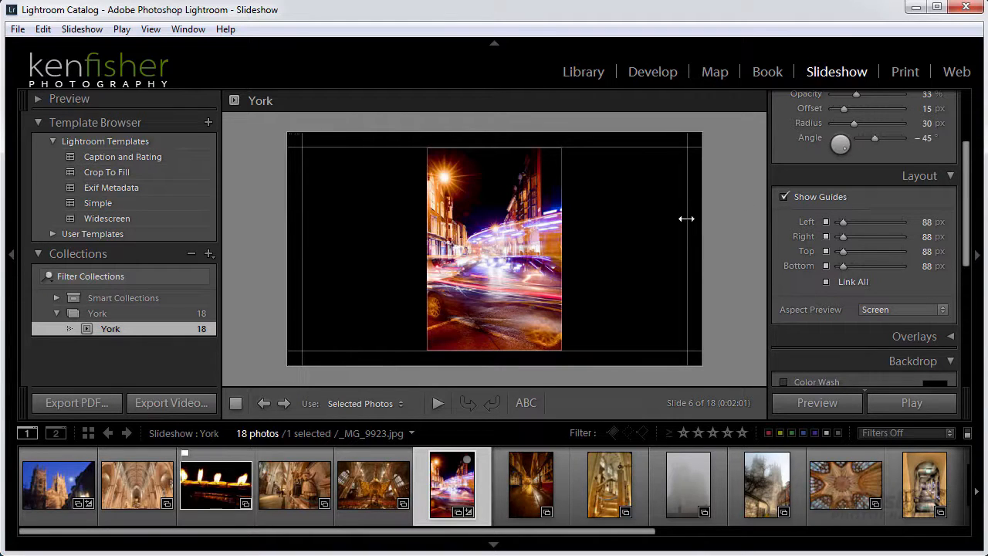
Step: Widen the four linked slide margins to 193 px each
mouse_move(685, 224)
left_mouse_down()
mouse_move(626, 221)
mouse_move(686, 232)
mouse_move(674, 234)
left_mouse_up()
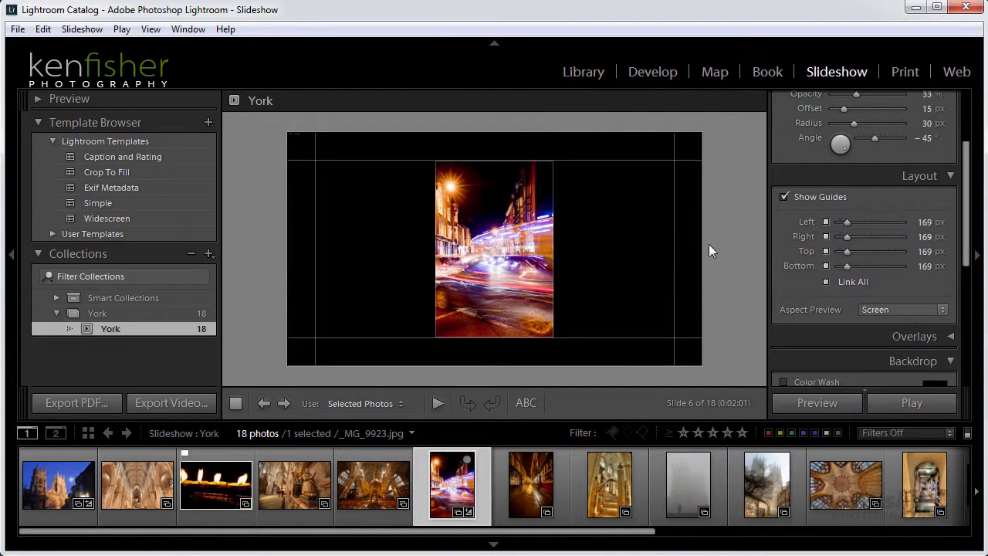
mouse_move(848, 267)
left_mouse_down()
mouse_move(875, 267)
mouse_move(849, 271)
left_mouse_up()
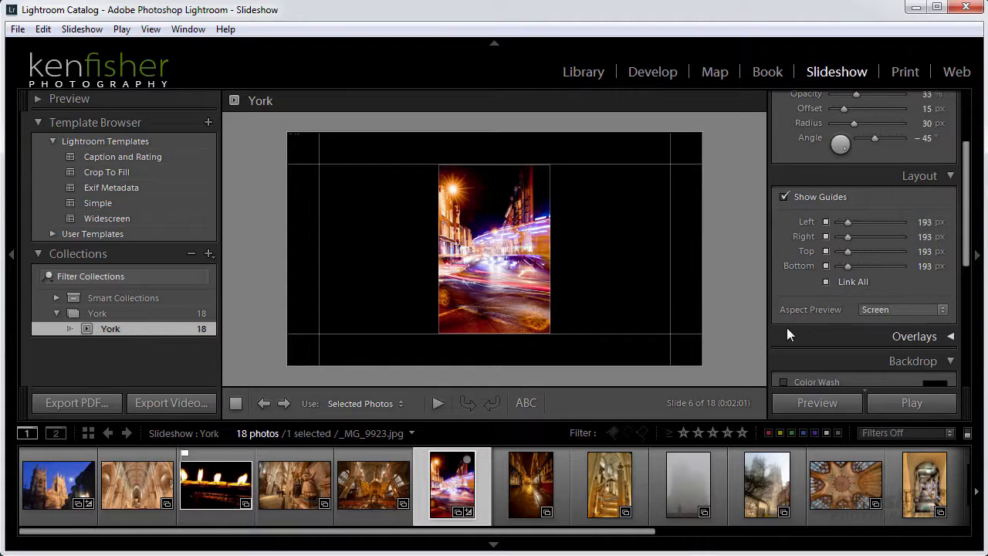
Step: Unlink the layout margins, set the right one to 1001 px and the bottom one to 346 px, and link all of them again
left_click(825, 282)
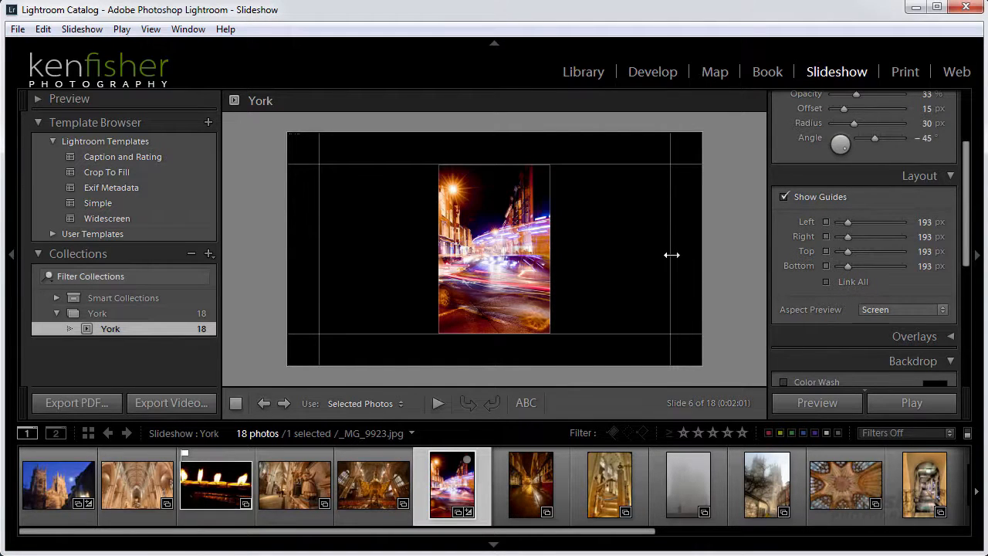
left_click_drag(671, 254, 540, 256)
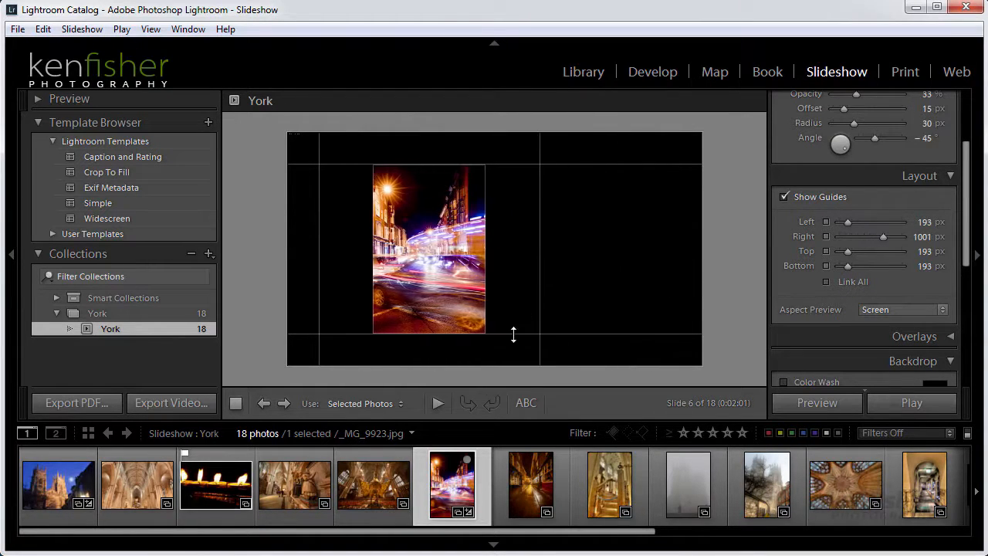
left_click_drag(513, 335, 502, 309)
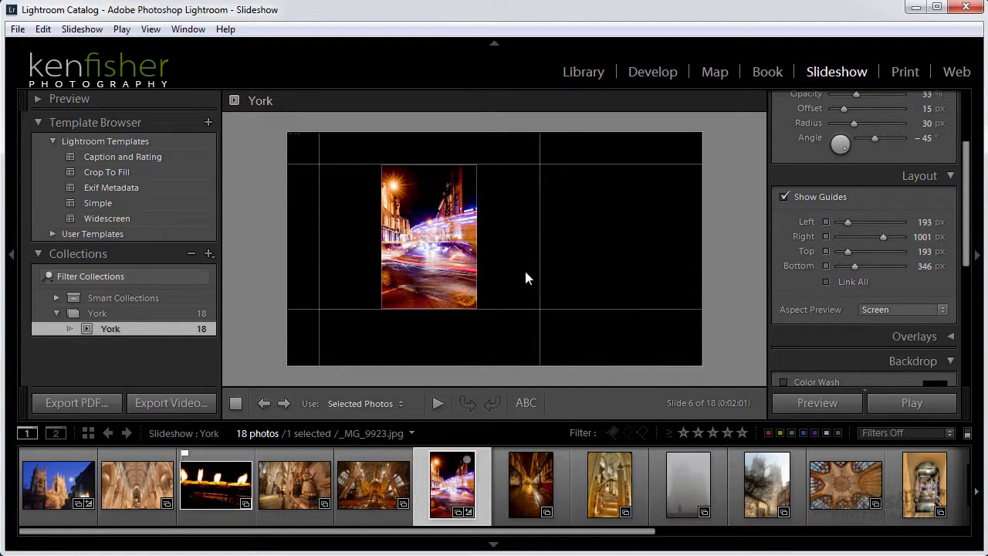
left_click(826, 282)
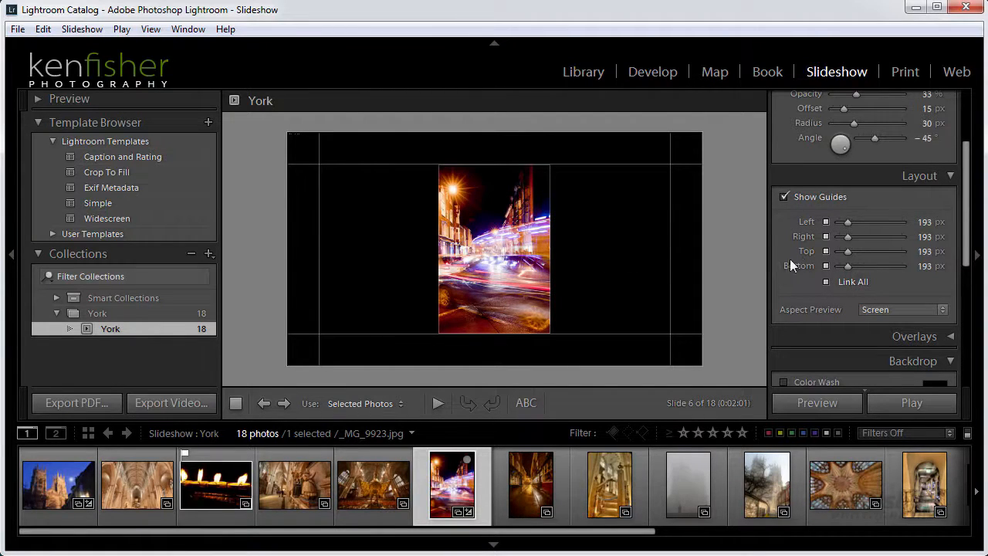
Step: Compare the landscape slide _MG_0279.jpg with the portrait slide _MG_9923.jpg inside the margins
scroll(968, 238, "up", 2)
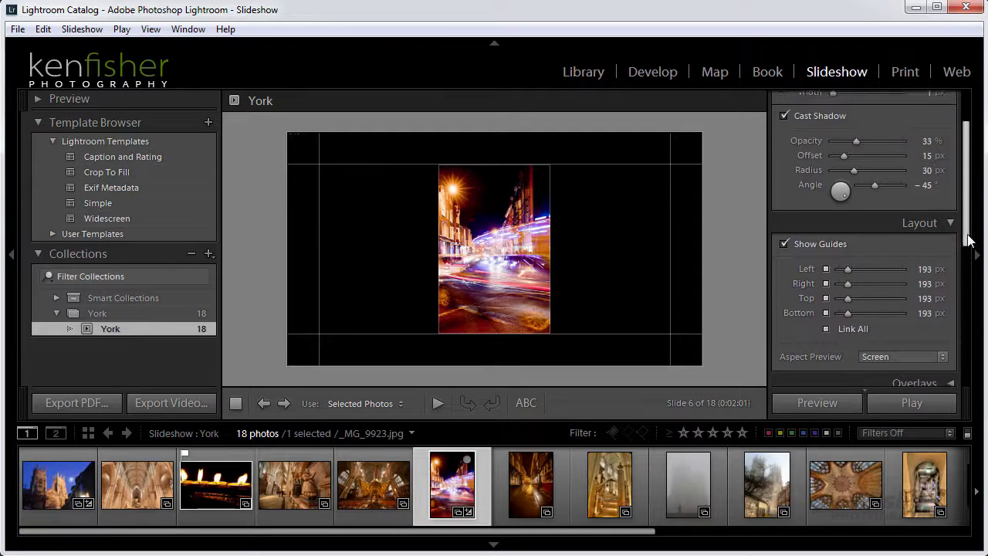
scroll(968, 241, "up", 3)
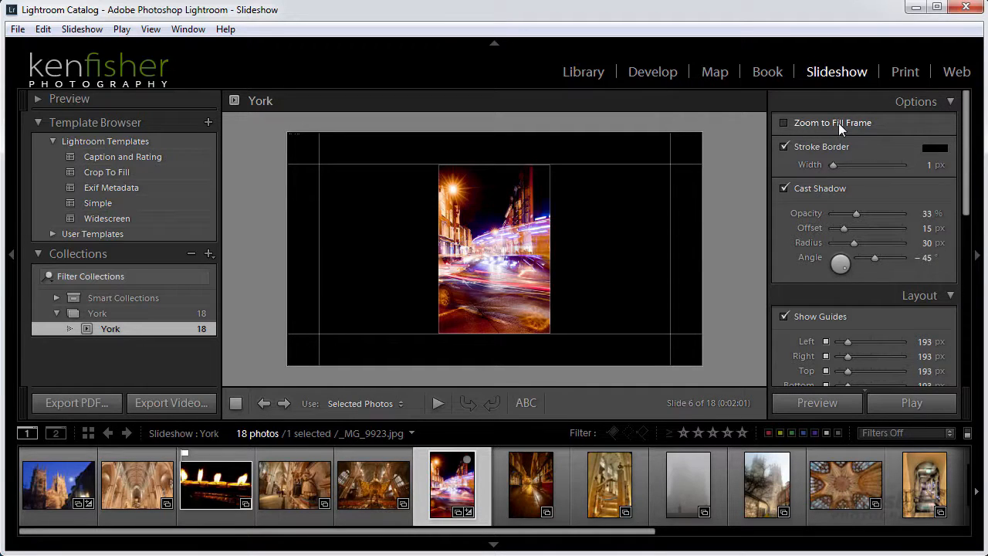
left_click(362, 485)
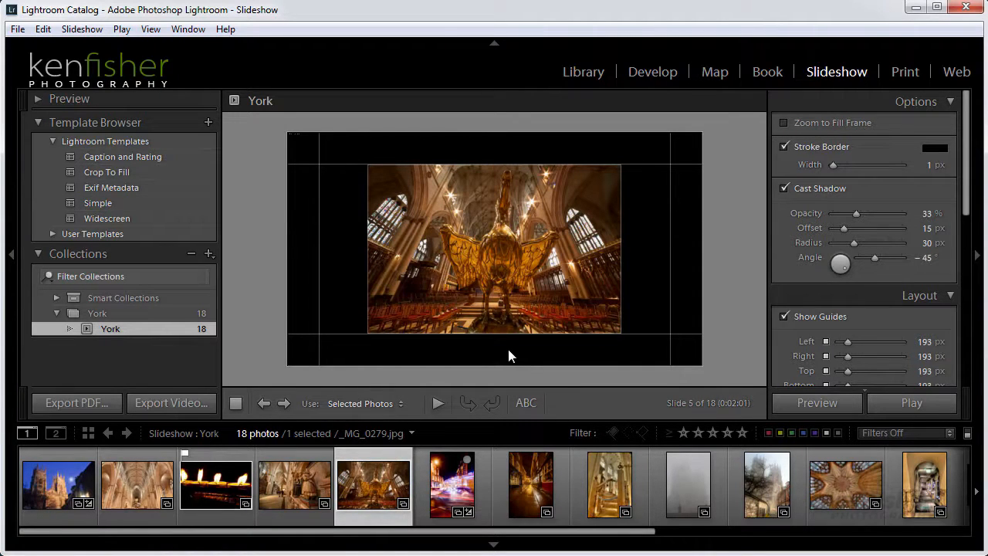
key("Right")
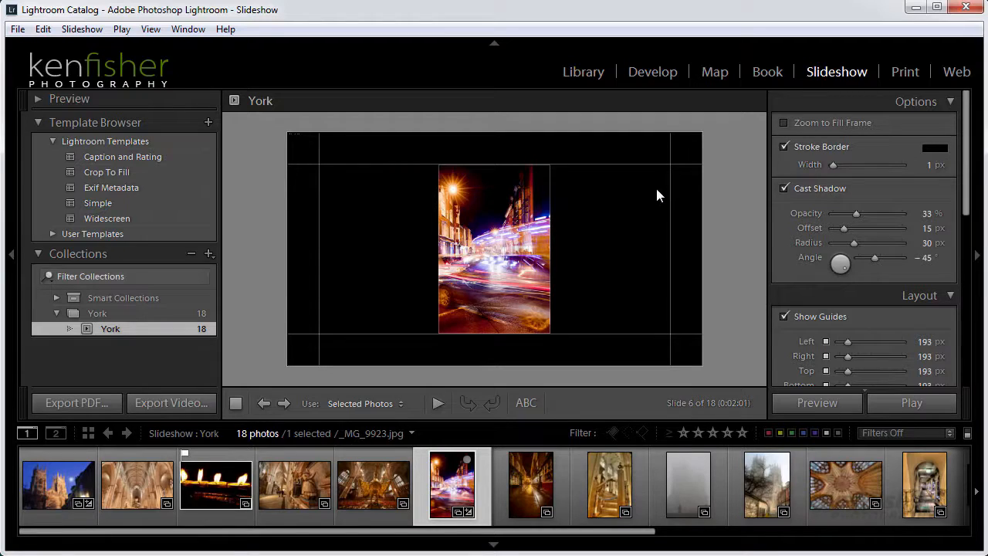
Step: Try Zoom to Fill Frame on _MG_9923.jpg, reposition the photo within the frame, and turn the option off again
left_click(784, 123)
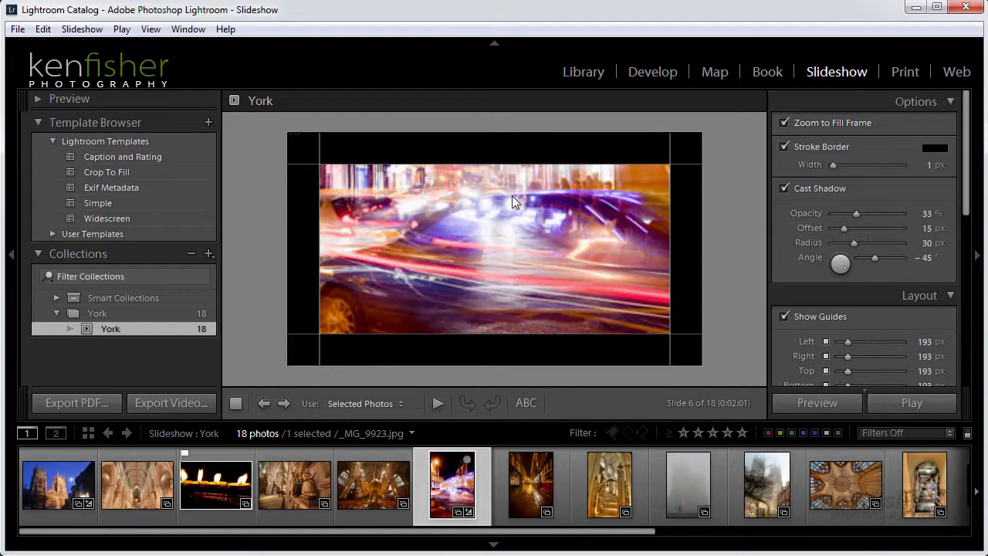
mouse_move(512, 195)
left_mouse_down()
mouse_move(512, 271)
mouse_move(505, 176)
mouse_move(497, 274)
mouse_move(501, 189)
left_mouse_up()
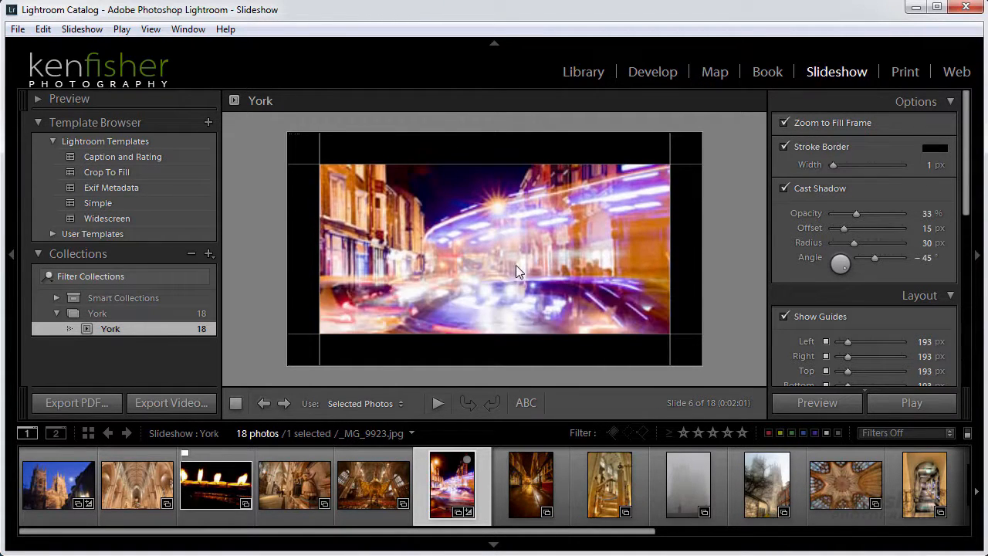
left_click_drag(516, 265, 512, 208)
left_click_drag(516, 245, 524, 207)
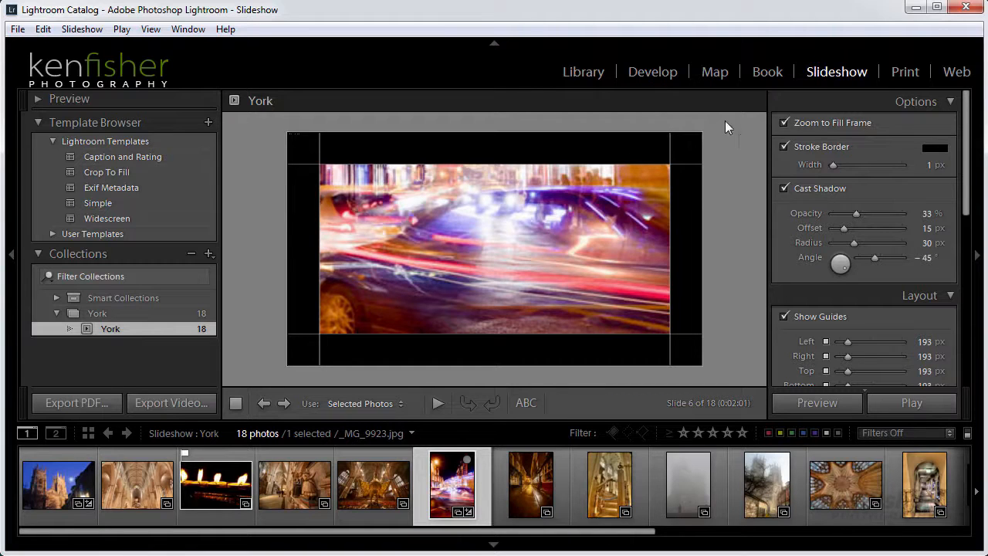
left_click(785, 122)
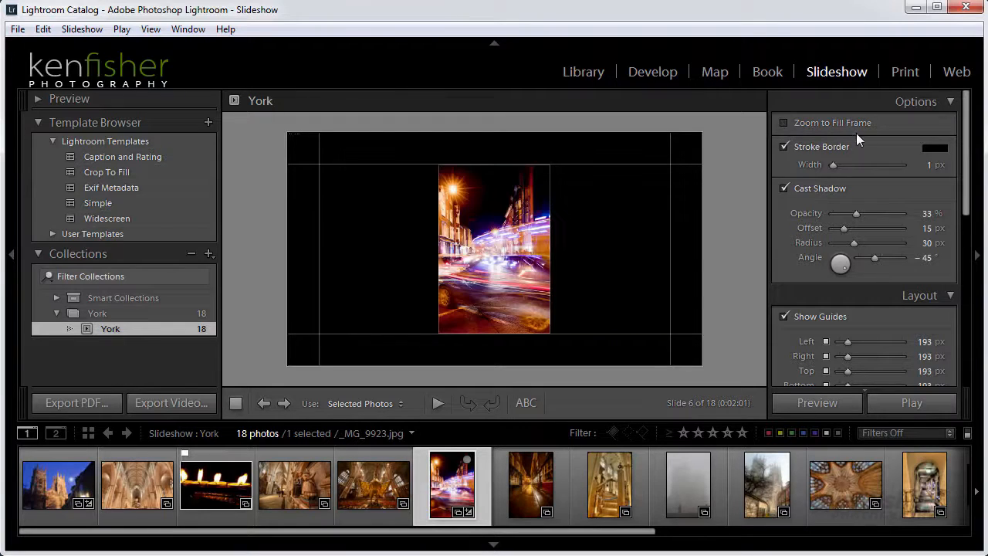
Step: Toggle the slide photo's stroke border off and on, and make the border white with a width of 2 px
left_click(784, 146)
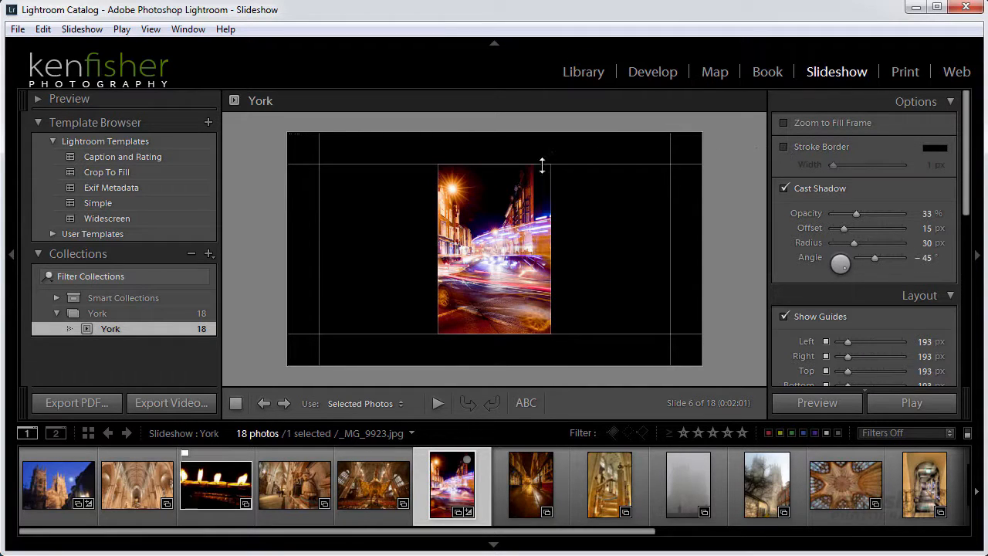
left_click(782, 146)
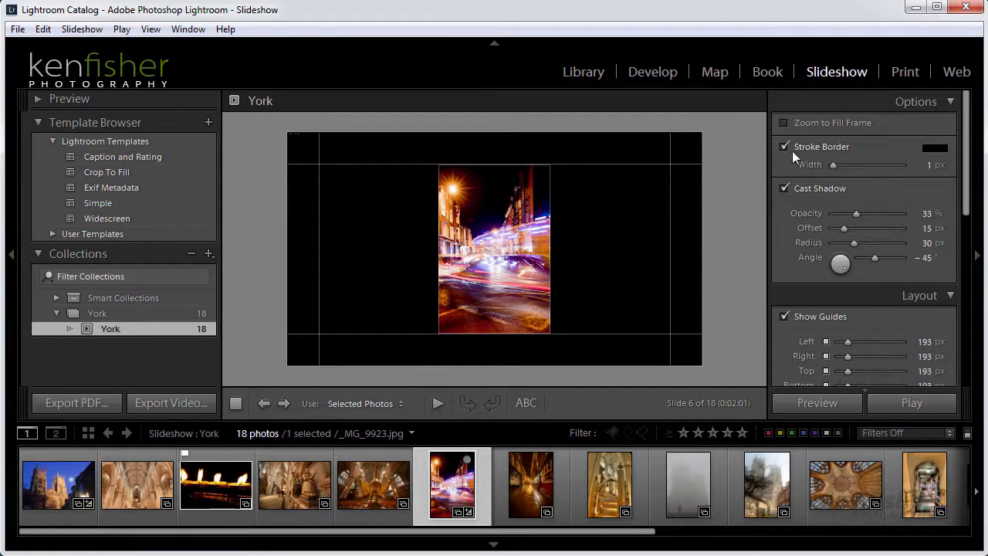
left_click(934, 148)
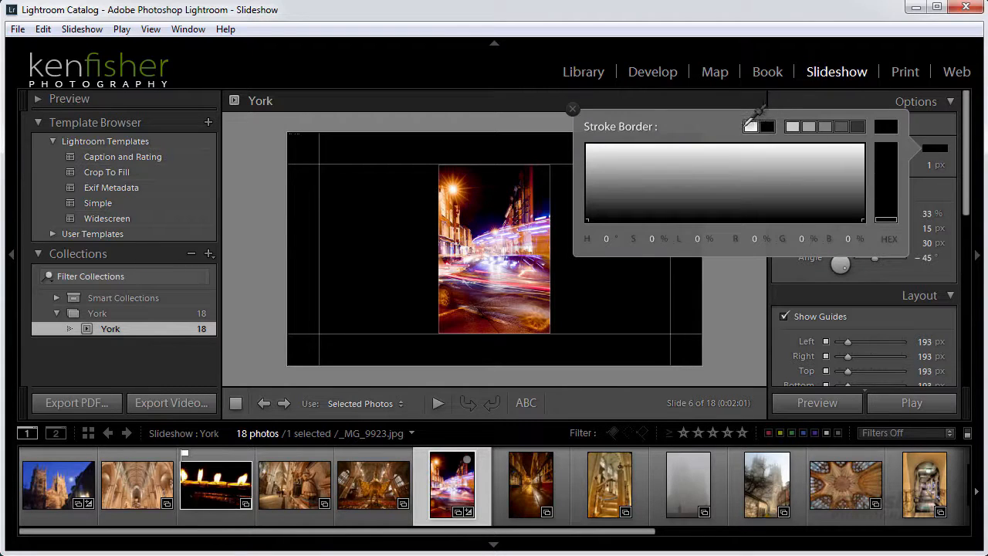
left_click(750, 126)
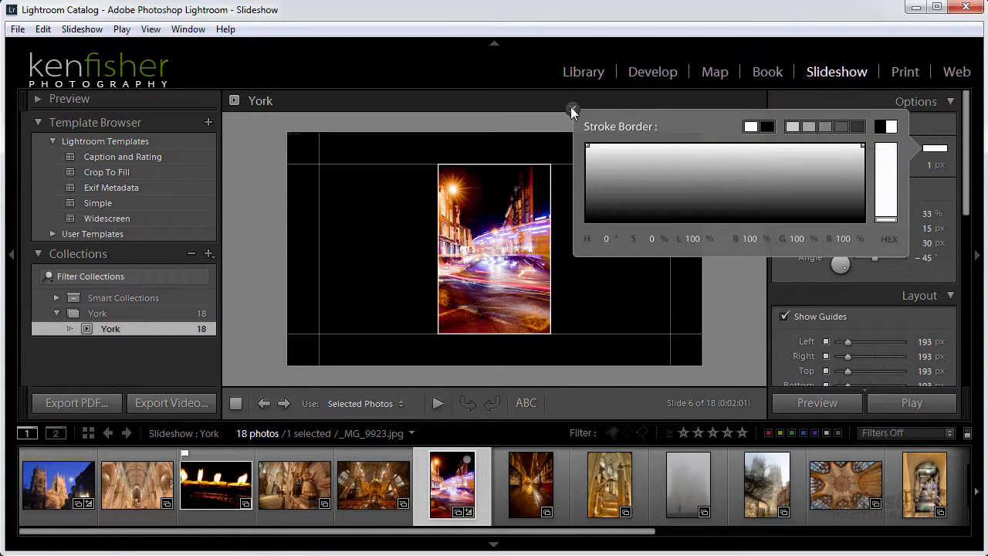
left_click(572, 109)
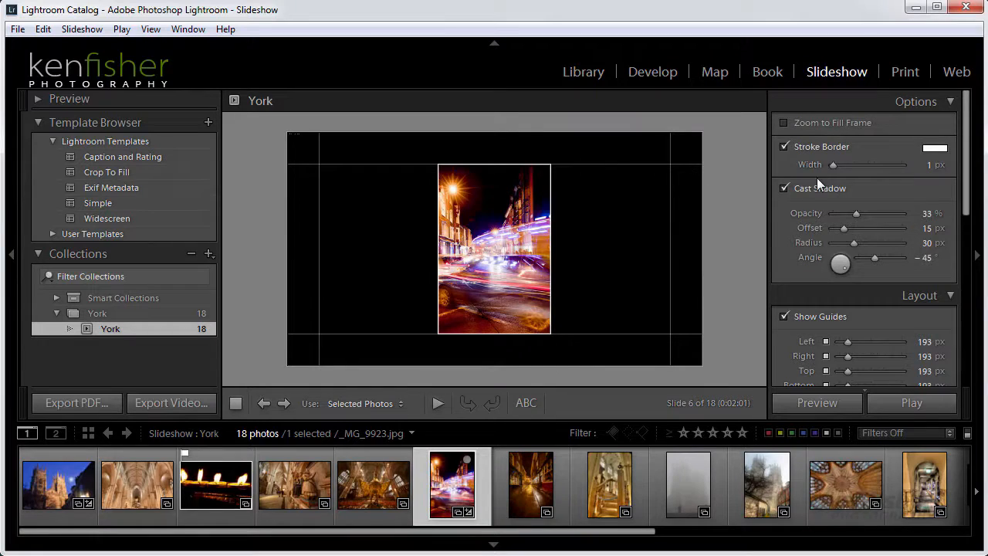
mouse_move(838, 165)
left_mouse_down()
mouse_move(857, 167)
mouse_move(839, 167)
left_mouse_up()
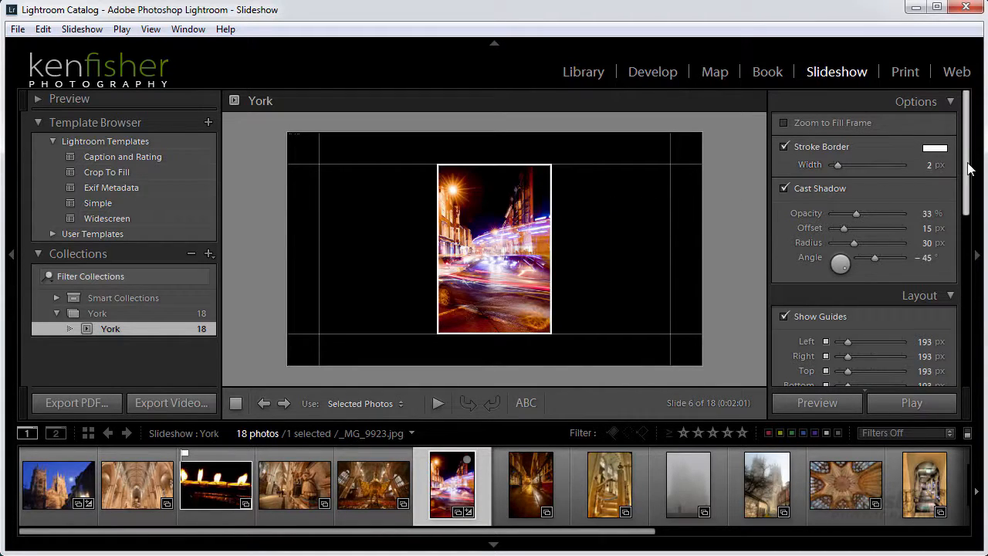
Step: Set the slideshow's background color to white
left_click_drag(966, 165, 958, 327)
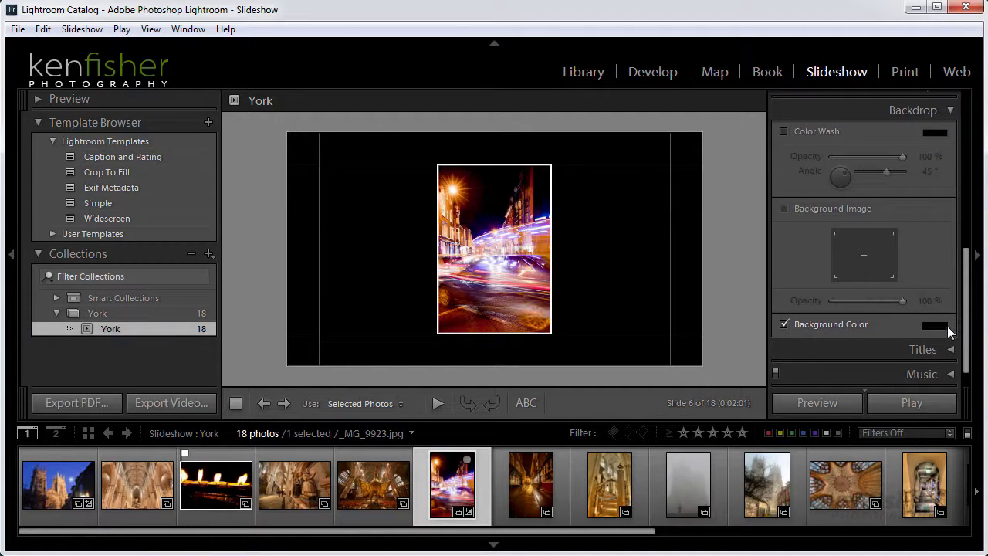
left_click(933, 326)
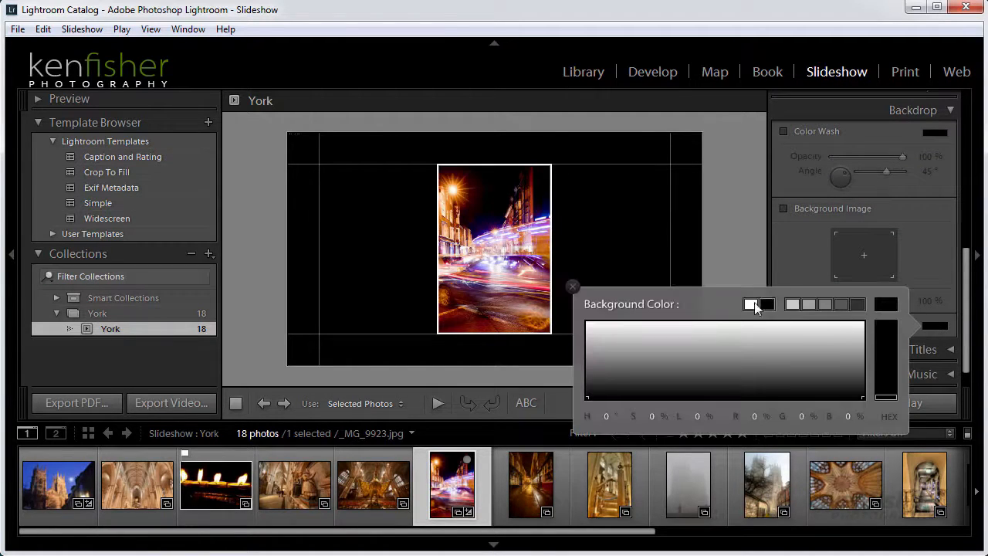
left_click(750, 304)
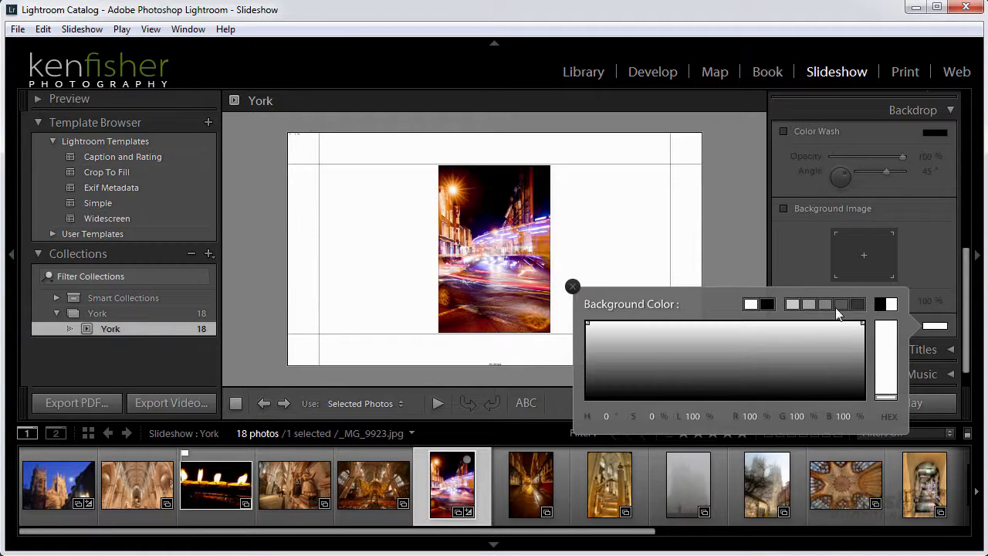
left_click(572, 287)
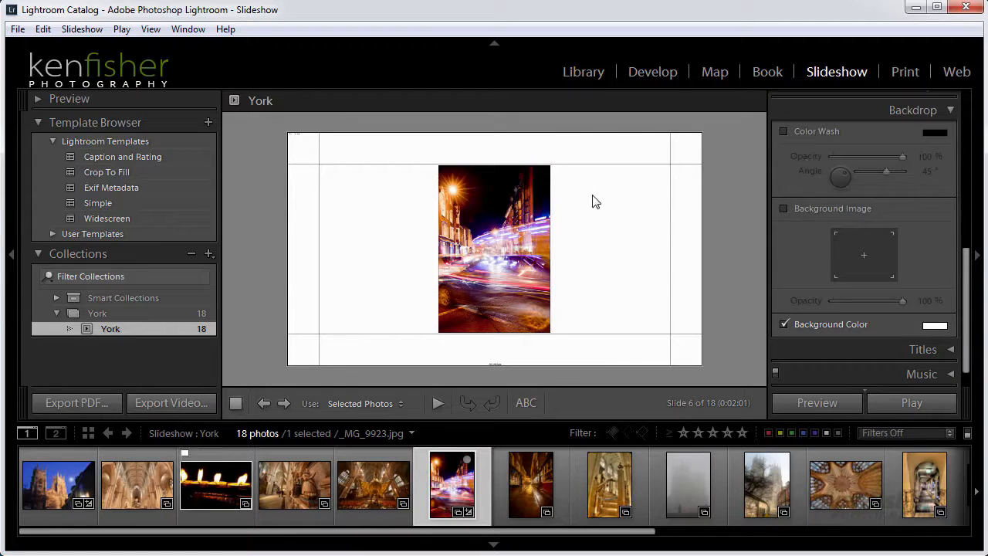
Step: Set the cast shadow to 52% opacity, 57 px offset, 63 px radius and an angle of 9°
left_click_drag(966, 301, 969, 141)
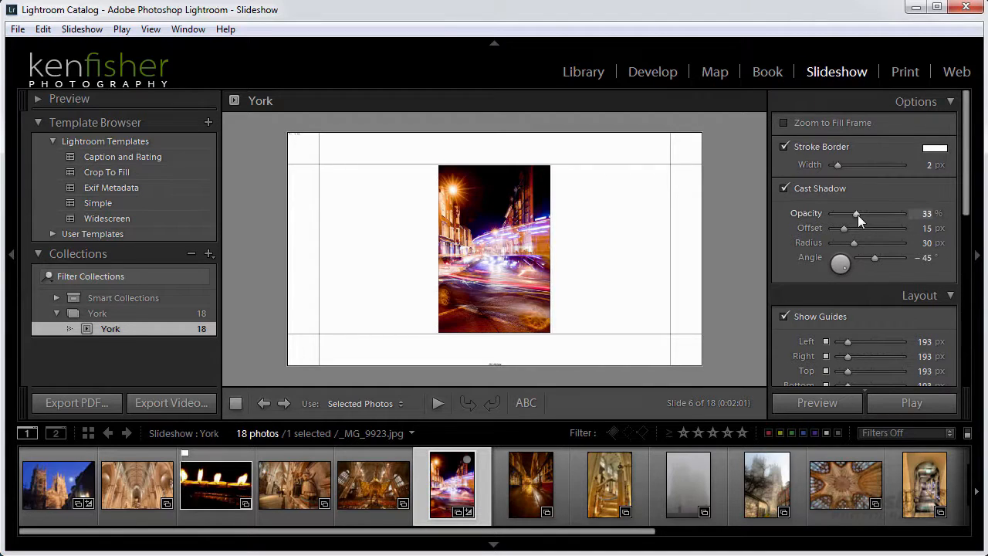
left_click_drag(857, 214, 870, 210)
left_click_drag(840, 270, 851, 269)
left_click_drag(845, 229, 874, 229)
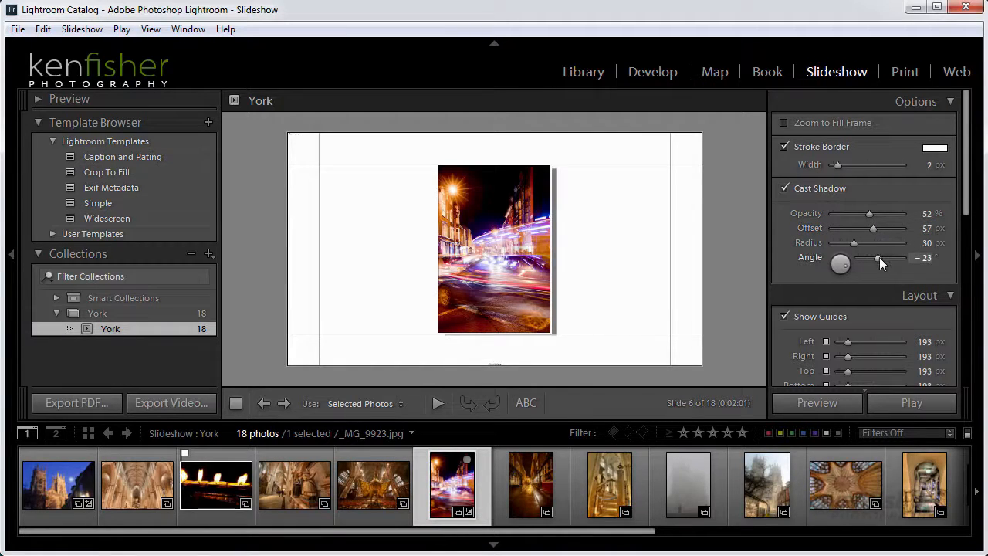
left_click_drag(856, 242, 878, 240)
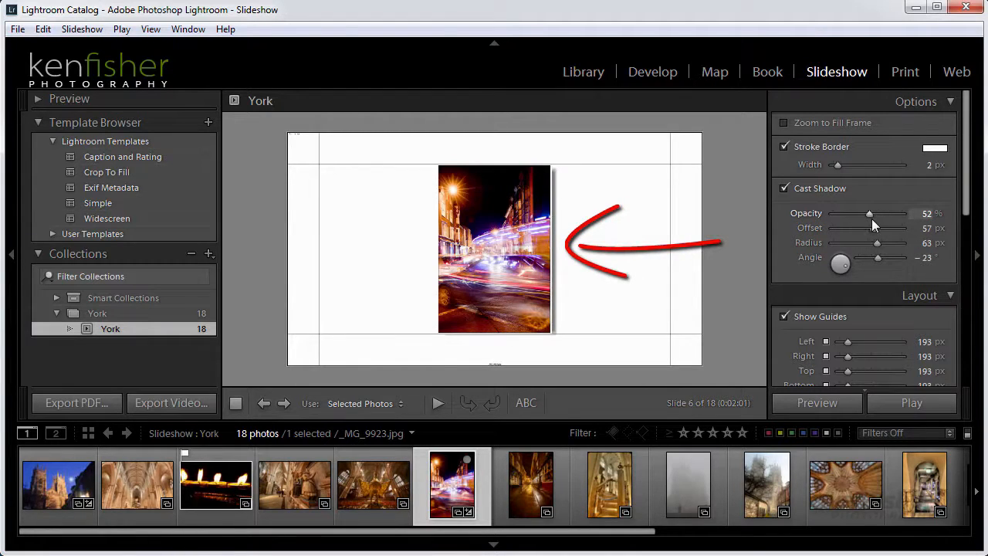
mouse_move(844, 265)
left_mouse_down()
mouse_move(836, 266)
mouse_move(865, 261)
left_mouse_up()
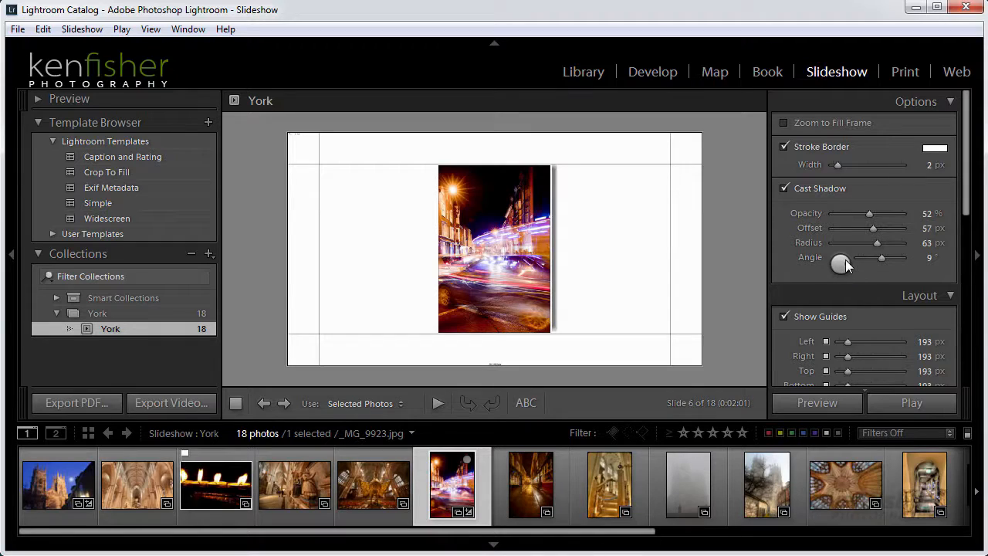
Step: Rotate the slide photo's cast shadow to an angle of -37°
left_click_drag(845, 259, 849, 272)
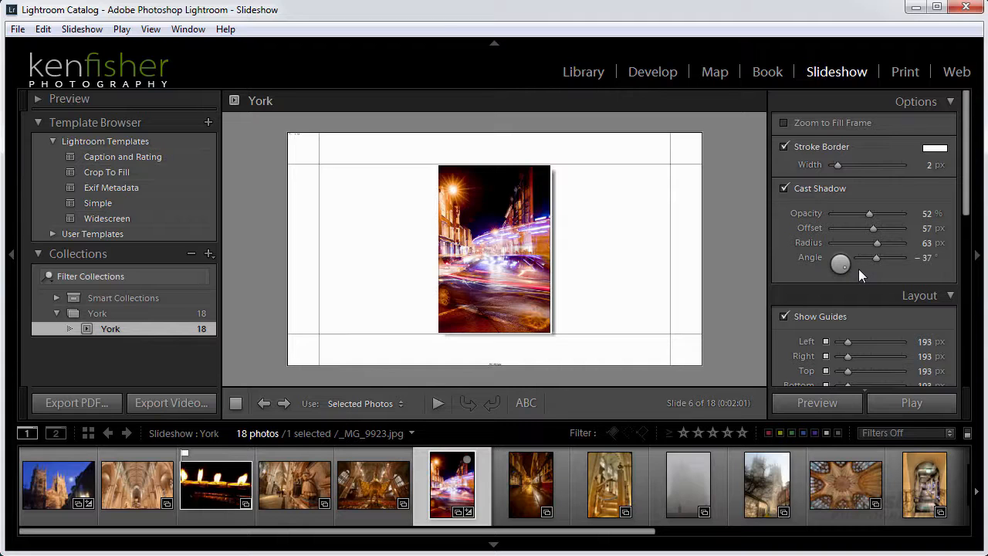
Step: Change the slideshow's background color to solid black and close the color picker
mouse_move(965, 203)
left_mouse_down()
mouse_move(969, 255)
mouse_move(968, 177)
mouse_move(970, 269)
left_mouse_up()
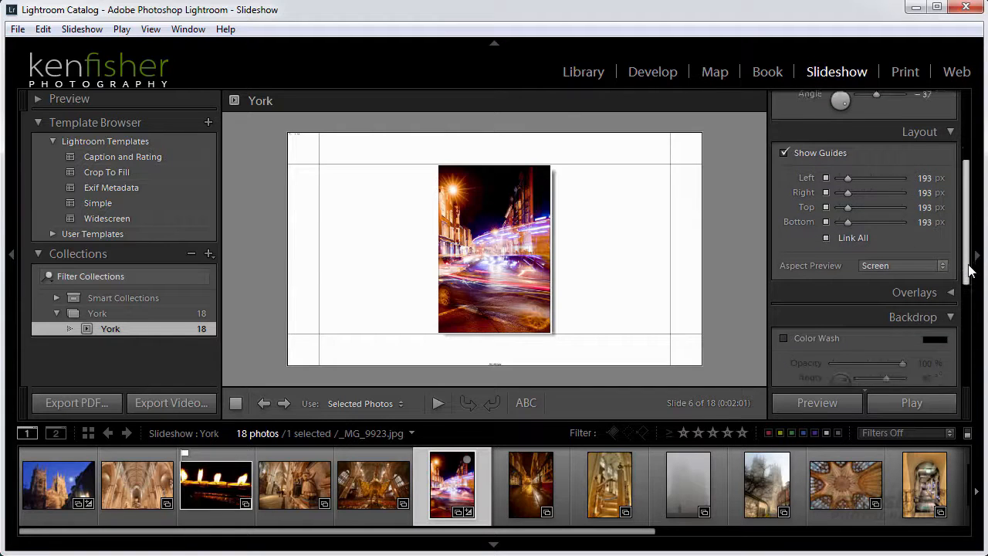
scroll(942, 305, "down", 5)
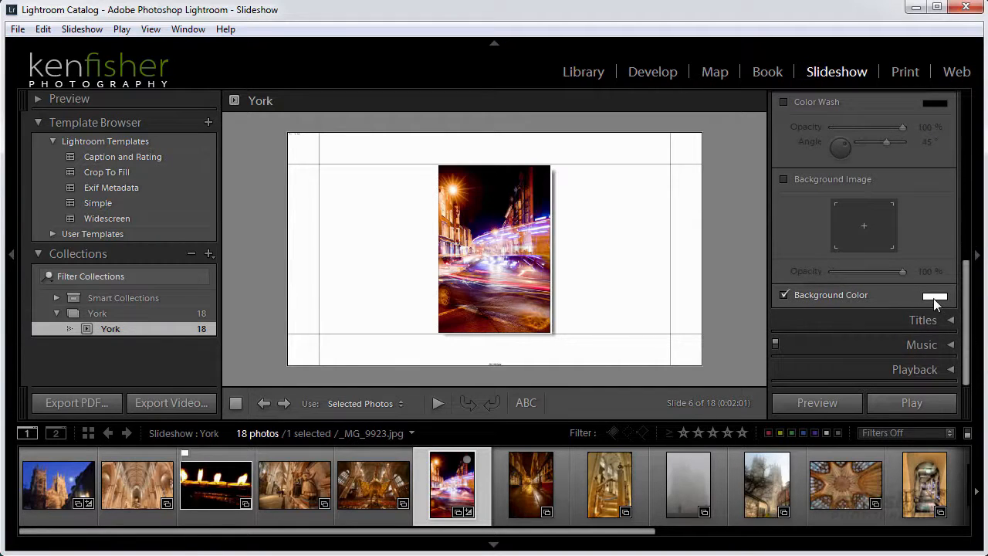
left_click(935, 297)
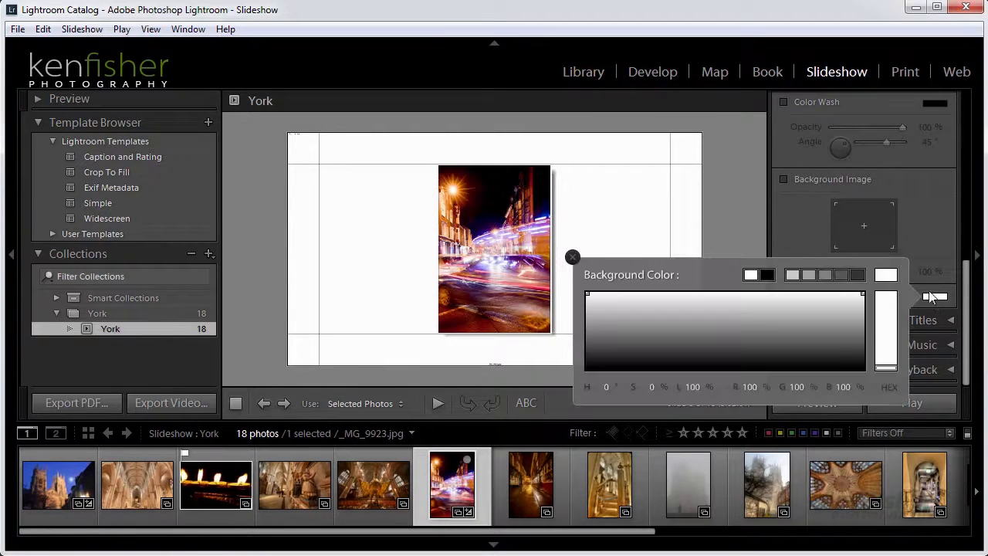
left_click(768, 274)
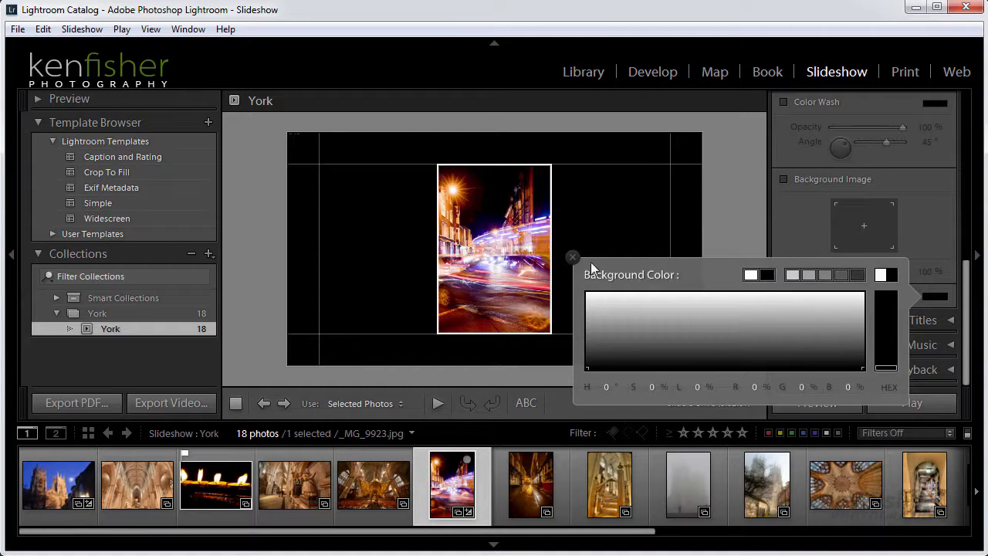
left_click(572, 257)
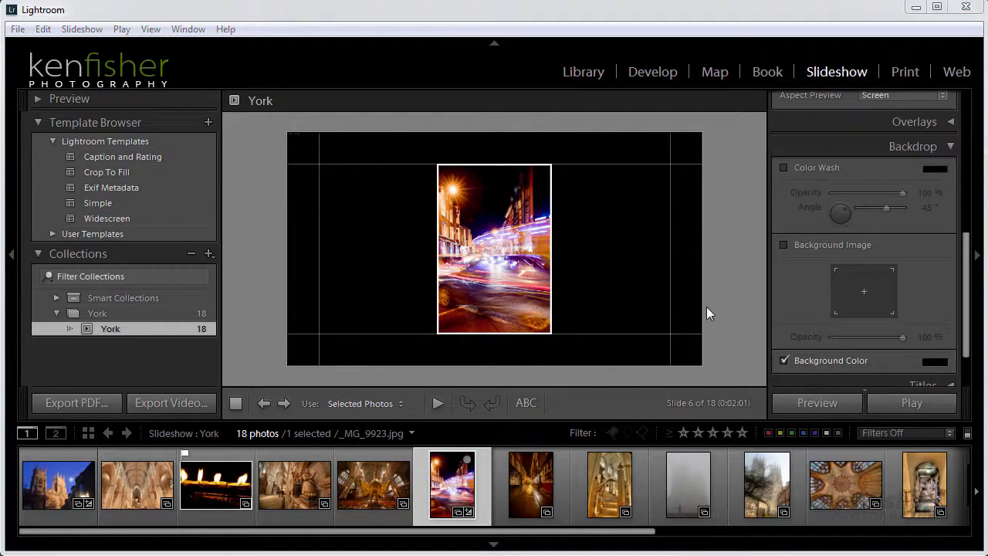